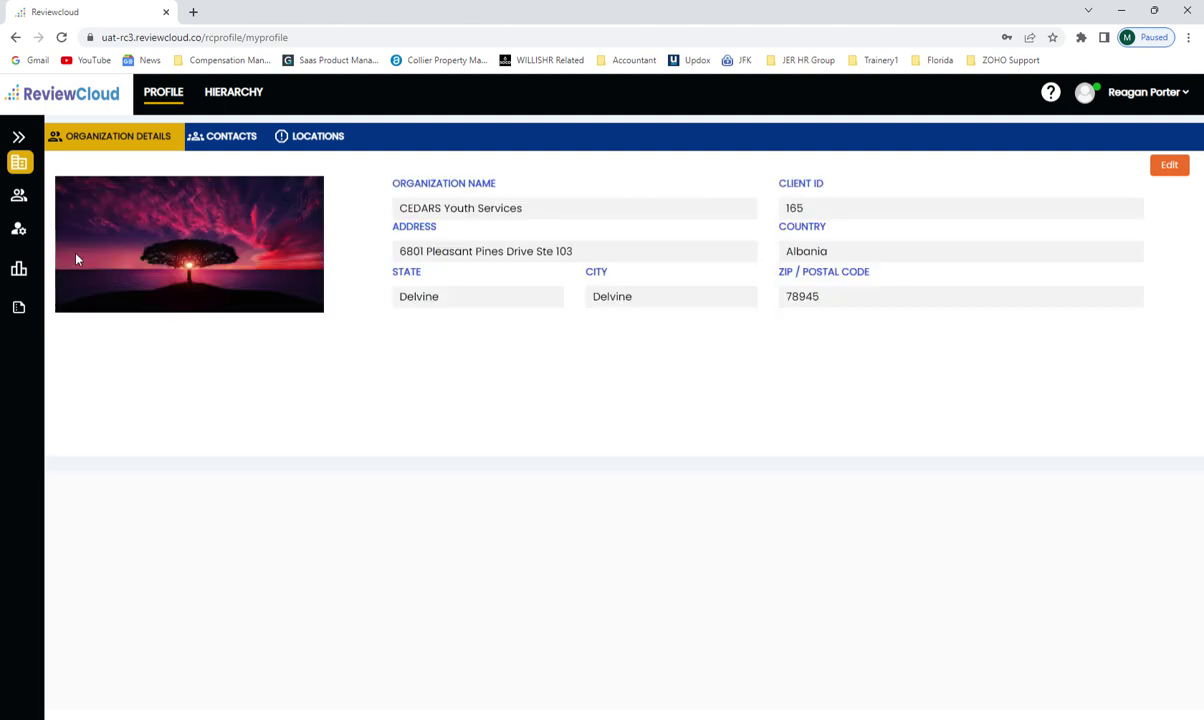
# Step: Review the organization's contacts, check the listed contact's update form without changing it, and view the organization's locations
pyautogui.click(240, 140)
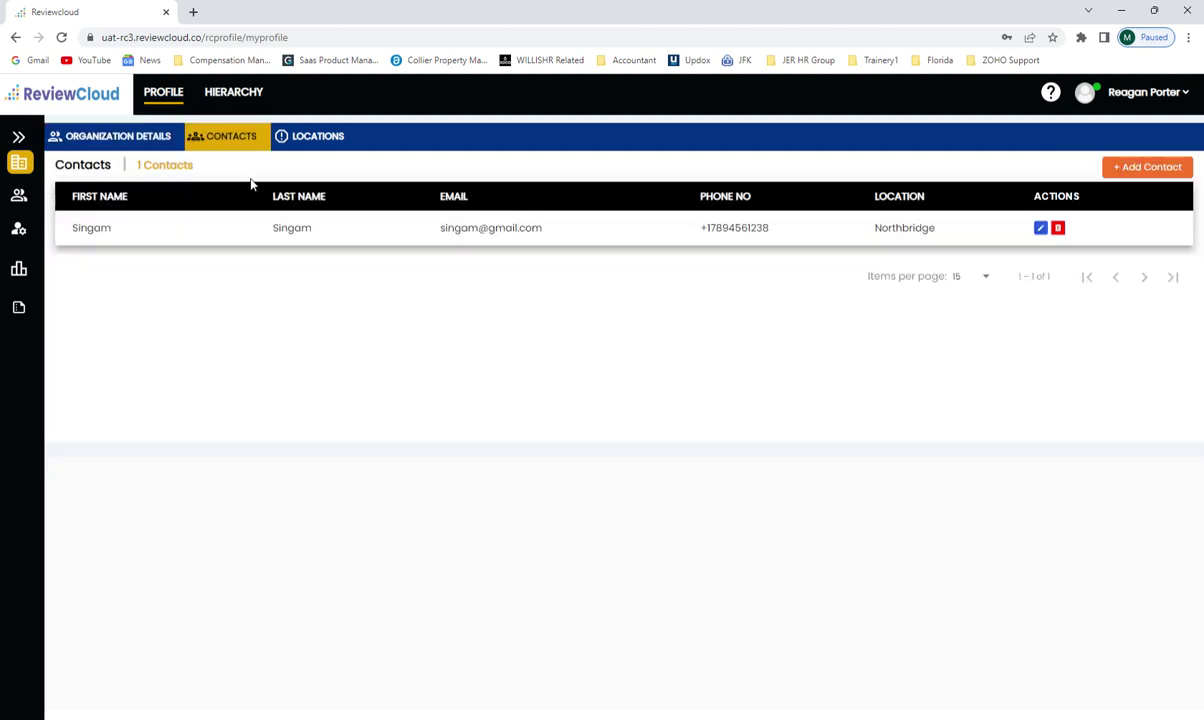
pyautogui.click(1040, 228)
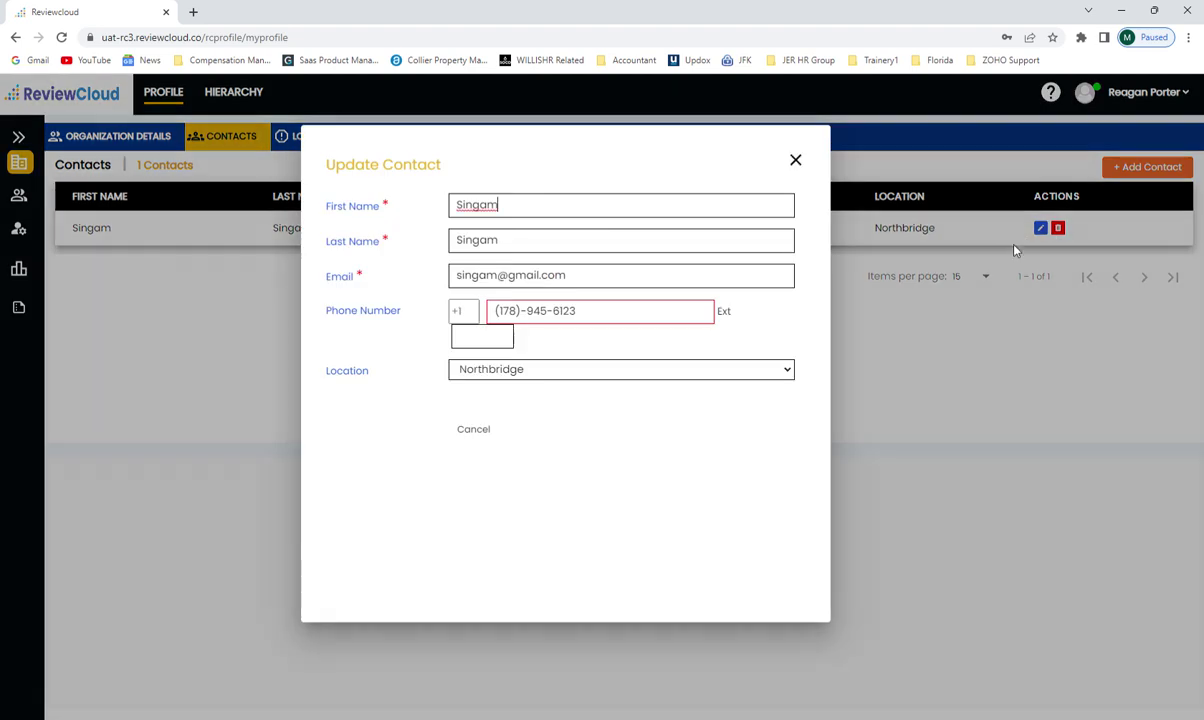
pyautogui.click(795, 160)
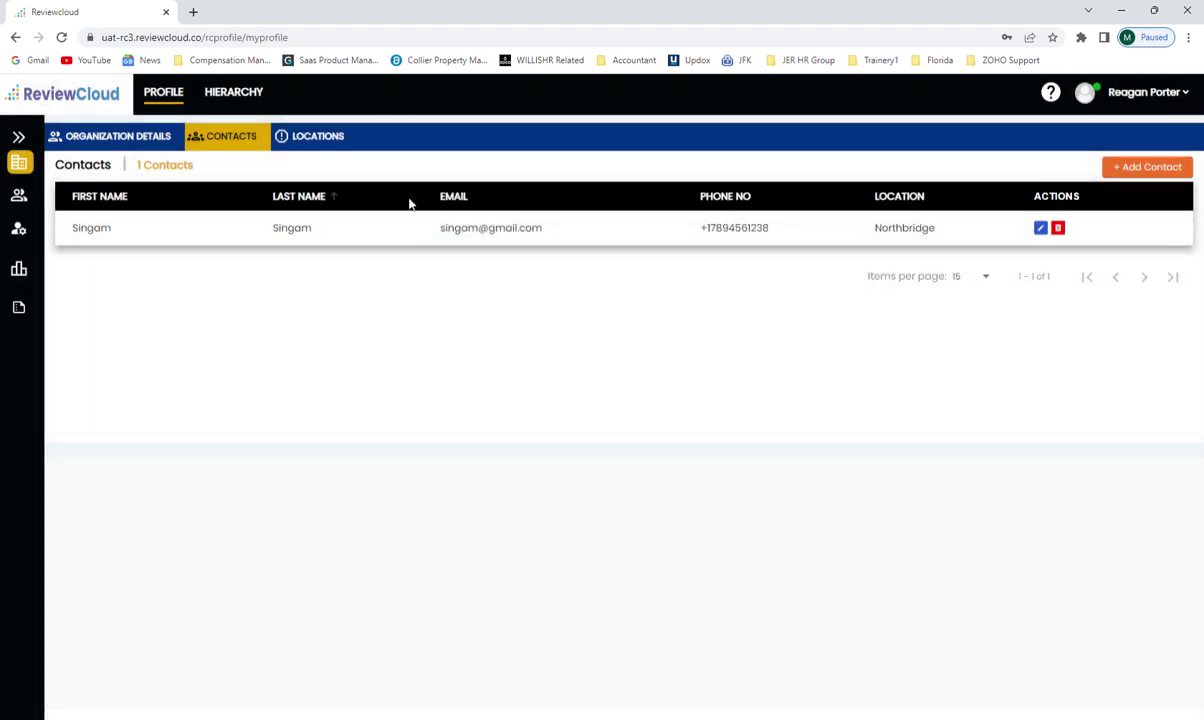
pyautogui.click(312, 139)
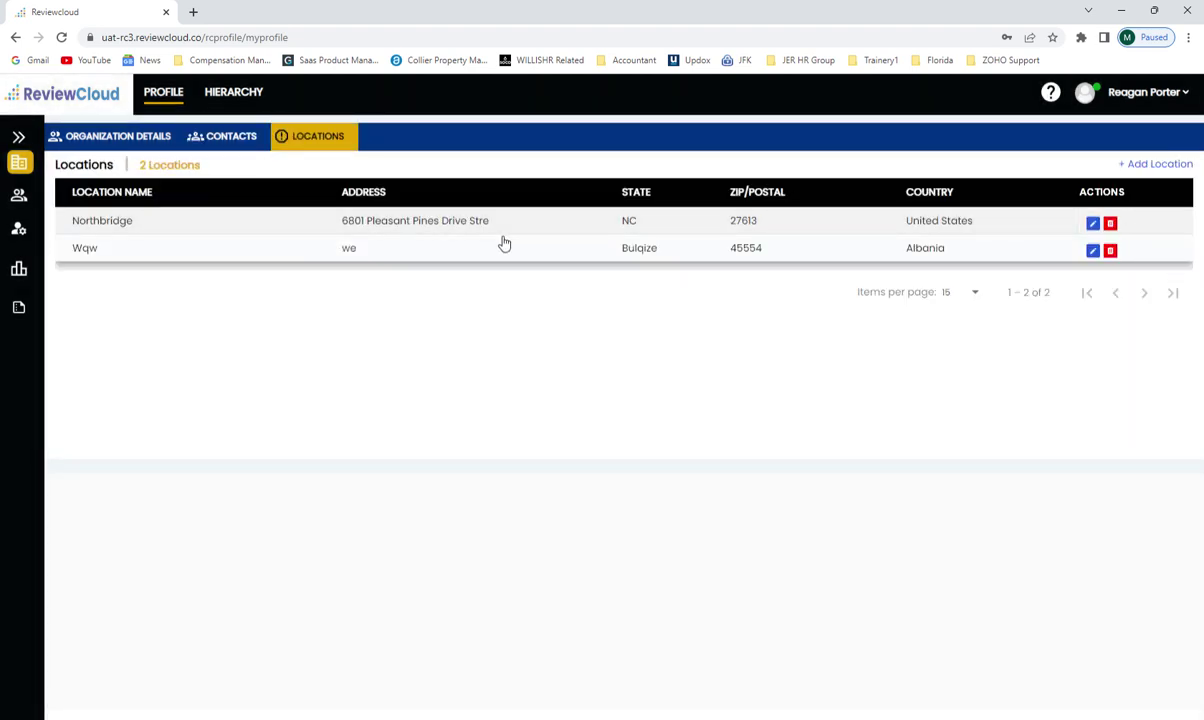
# Step: Examine the organization hierarchy by expanding lathe Enity, Furnace Entity and I2 furnace, and view the level label settings without changing them
pyautogui.click(236, 92)
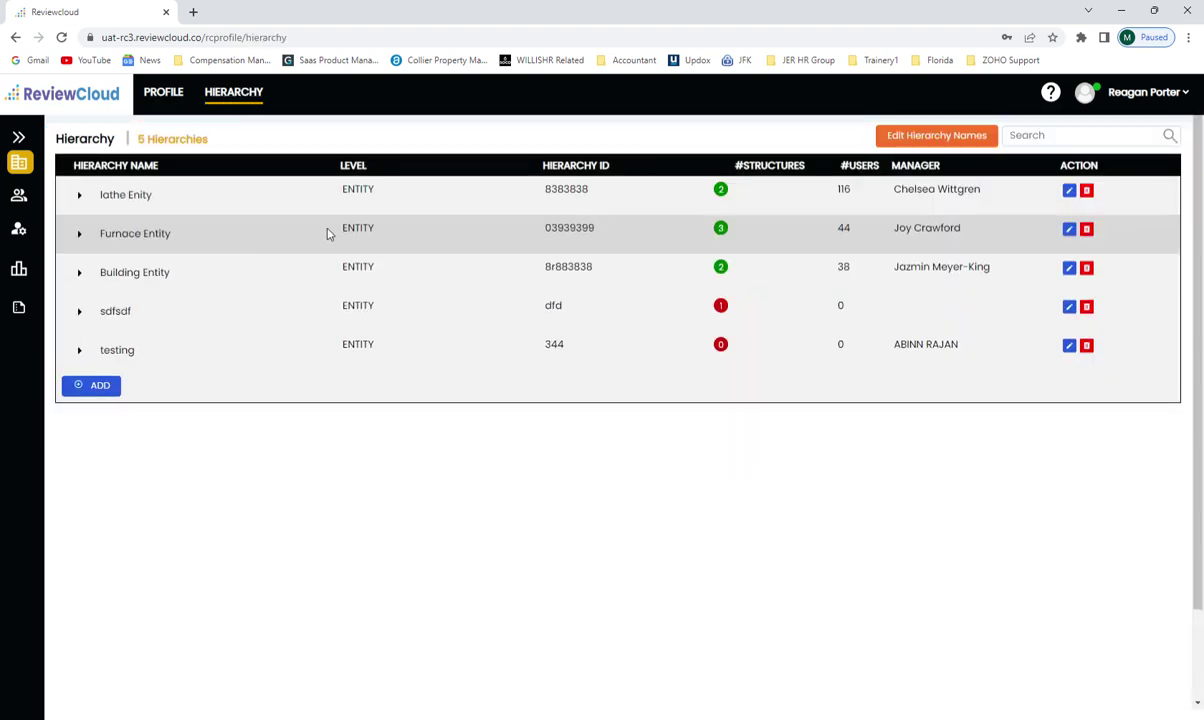
pyautogui.click(81, 196)
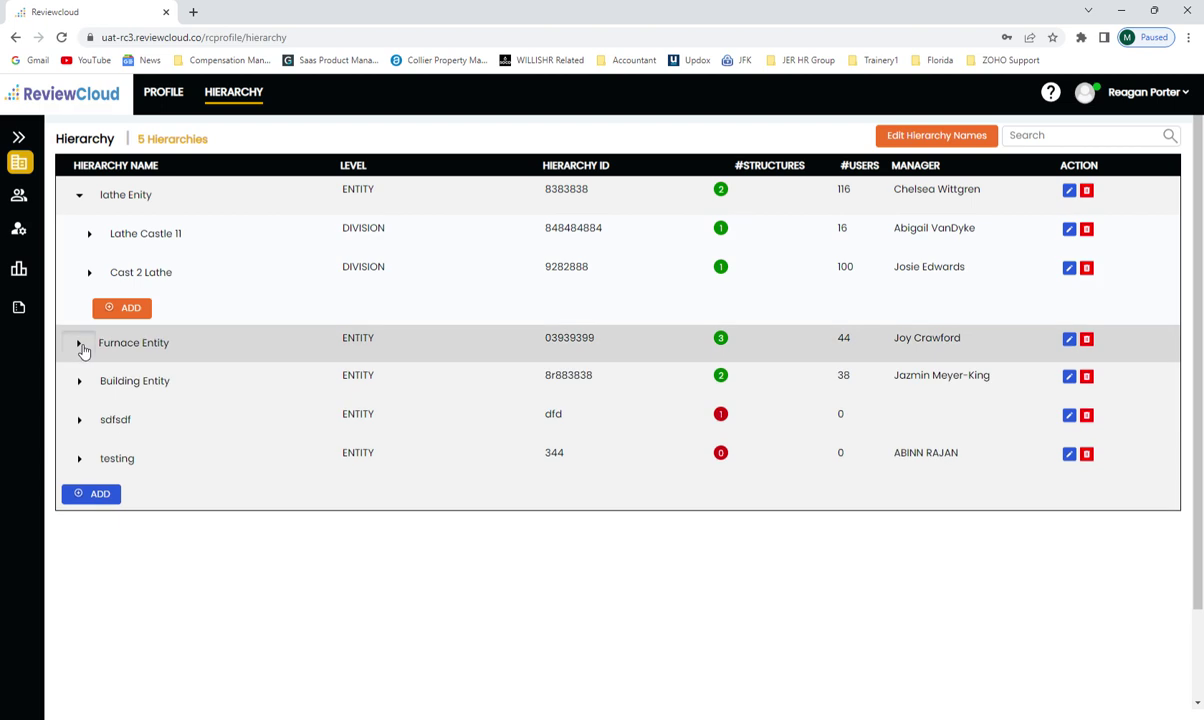
pyautogui.click(79, 344)
pyautogui.click(90, 388)
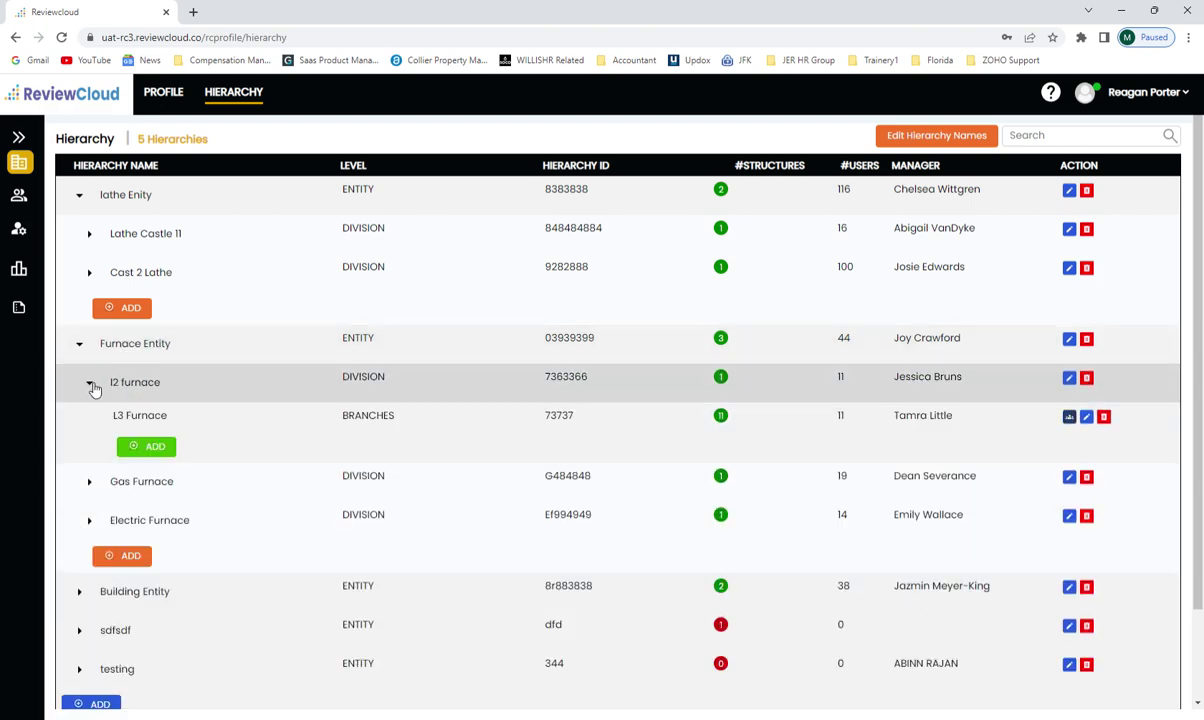
pyautogui.click(925, 135)
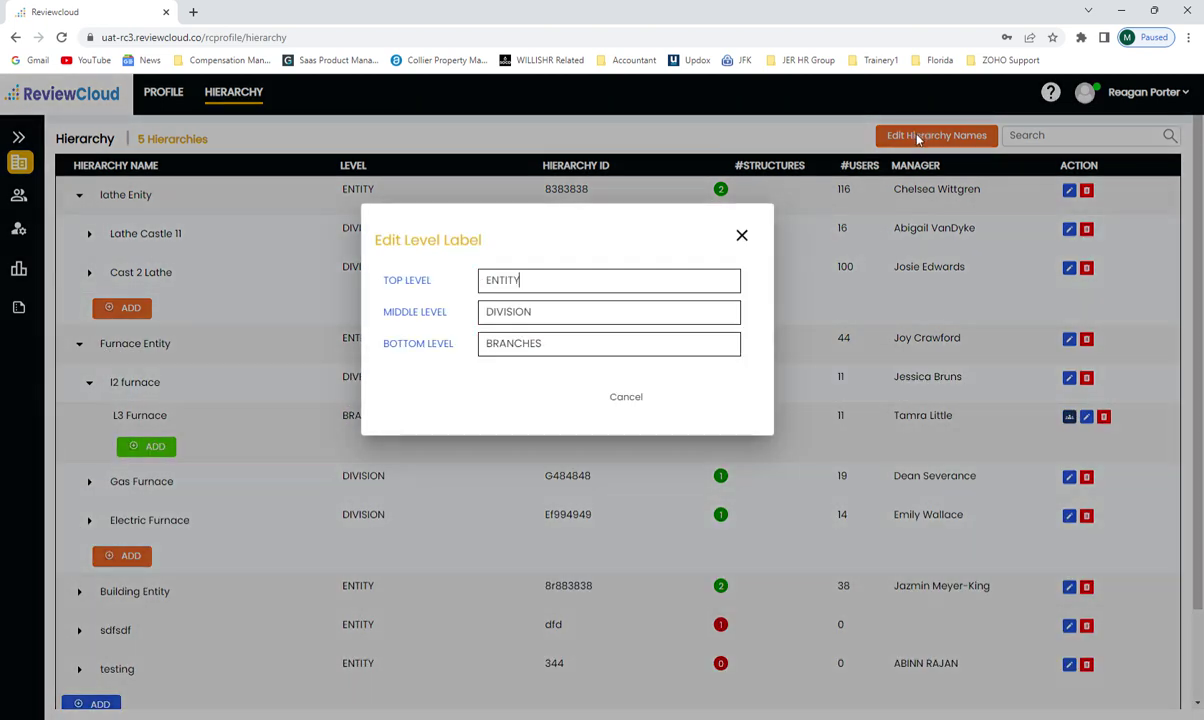
pyautogui.click(741, 237)
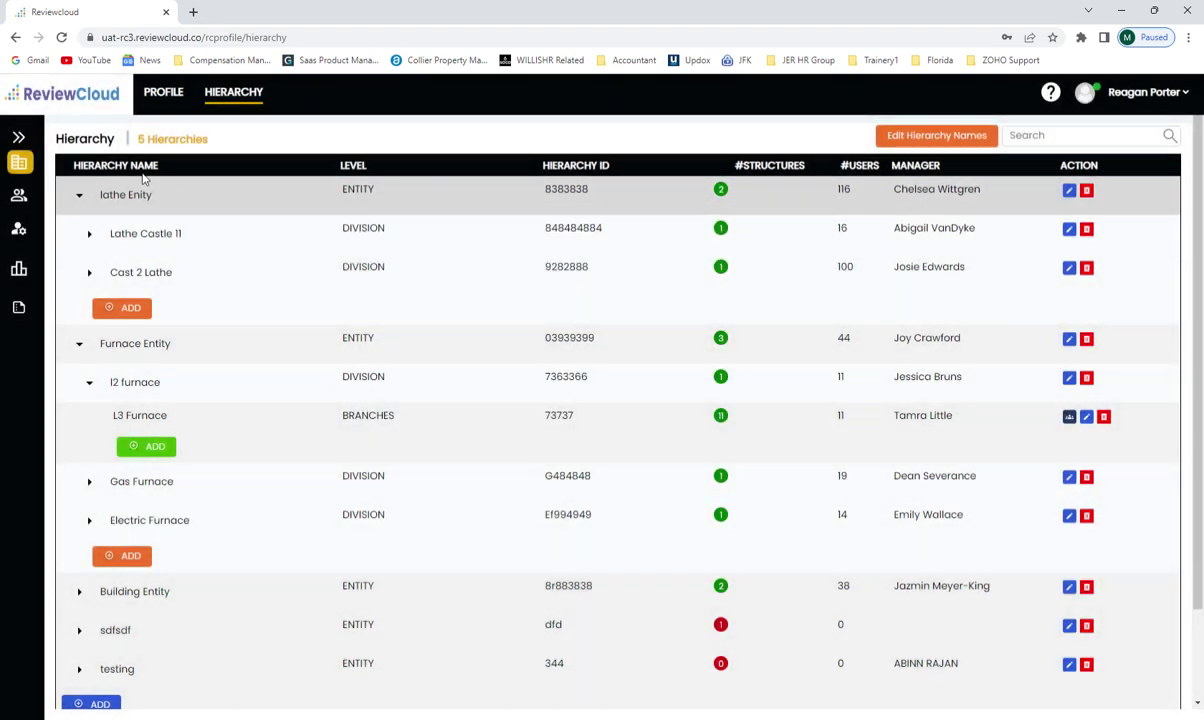
# Step: Go to the users summary and view the edit form of the Admin user in the second row
pyautogui.click(22, 140)
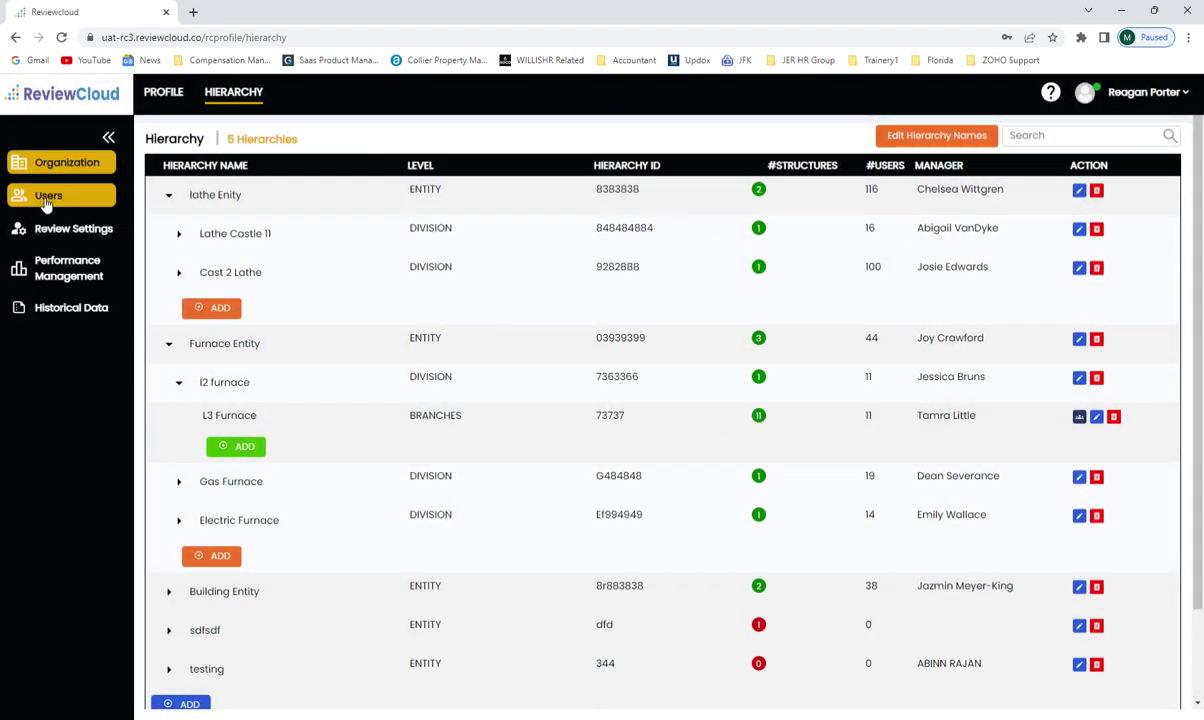
pyautogui.click(45, 193)
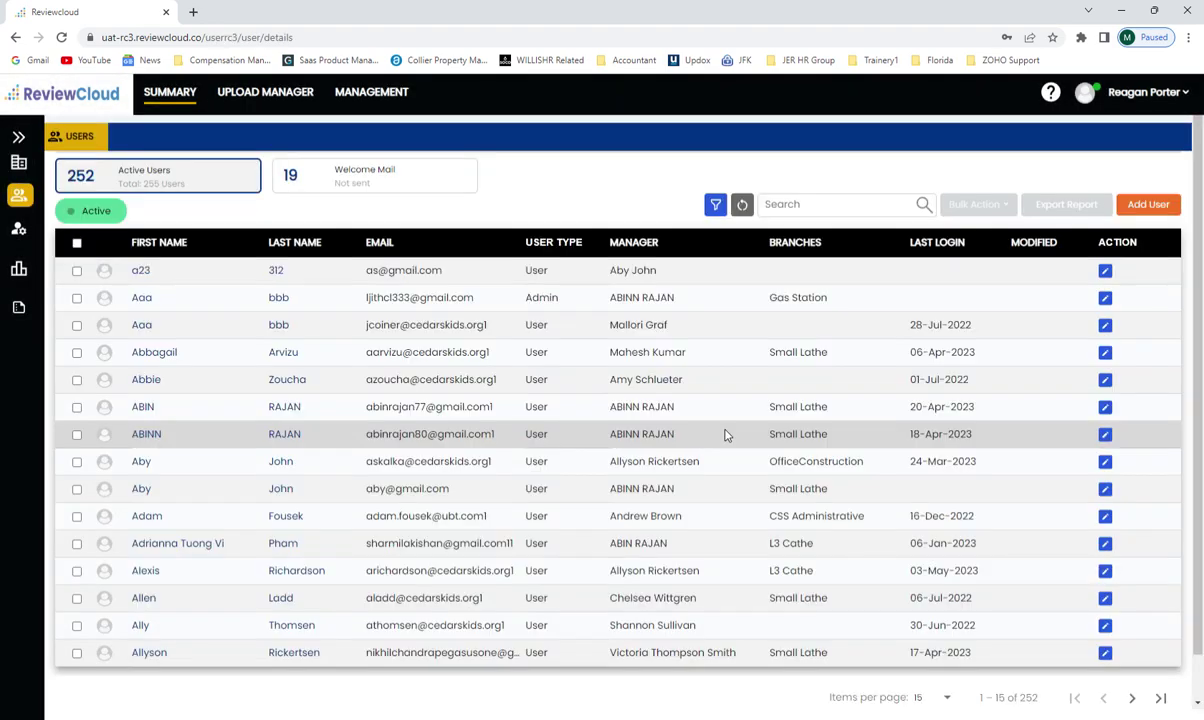
pyautogui.click(1105, 299)
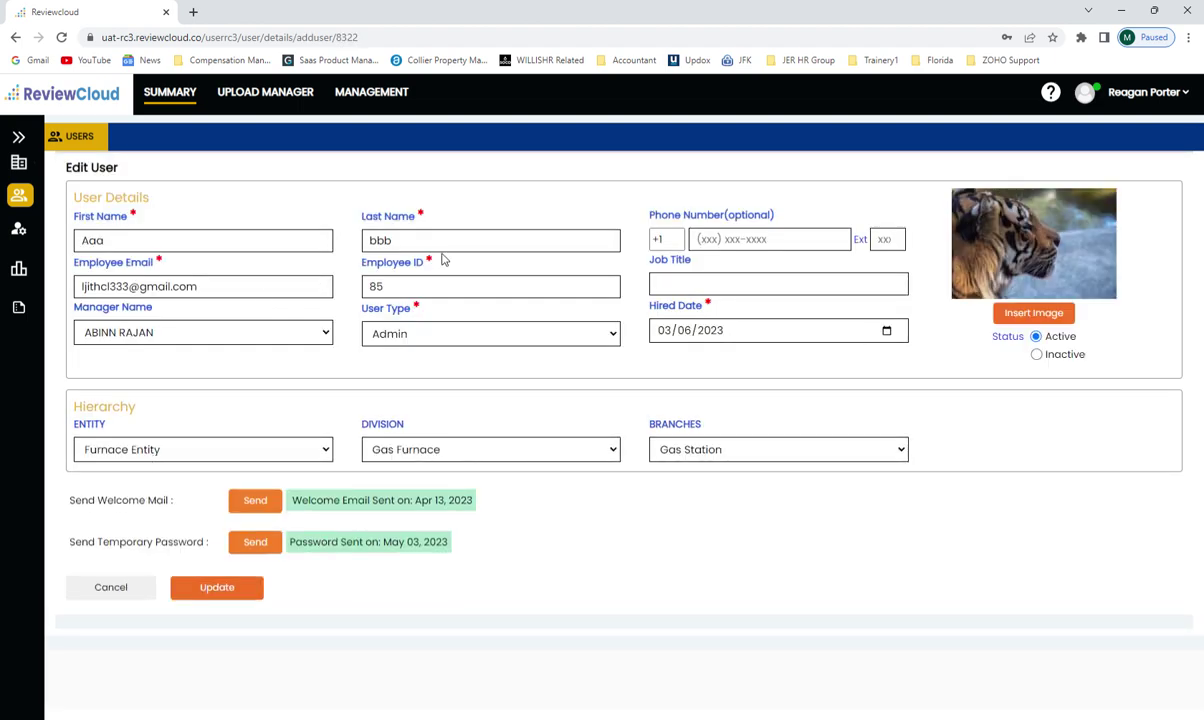
# Step: View the user upload summary, look at the details of the 19-May-2022 upload, and return to the summary
pyautogui.click(286, 100)
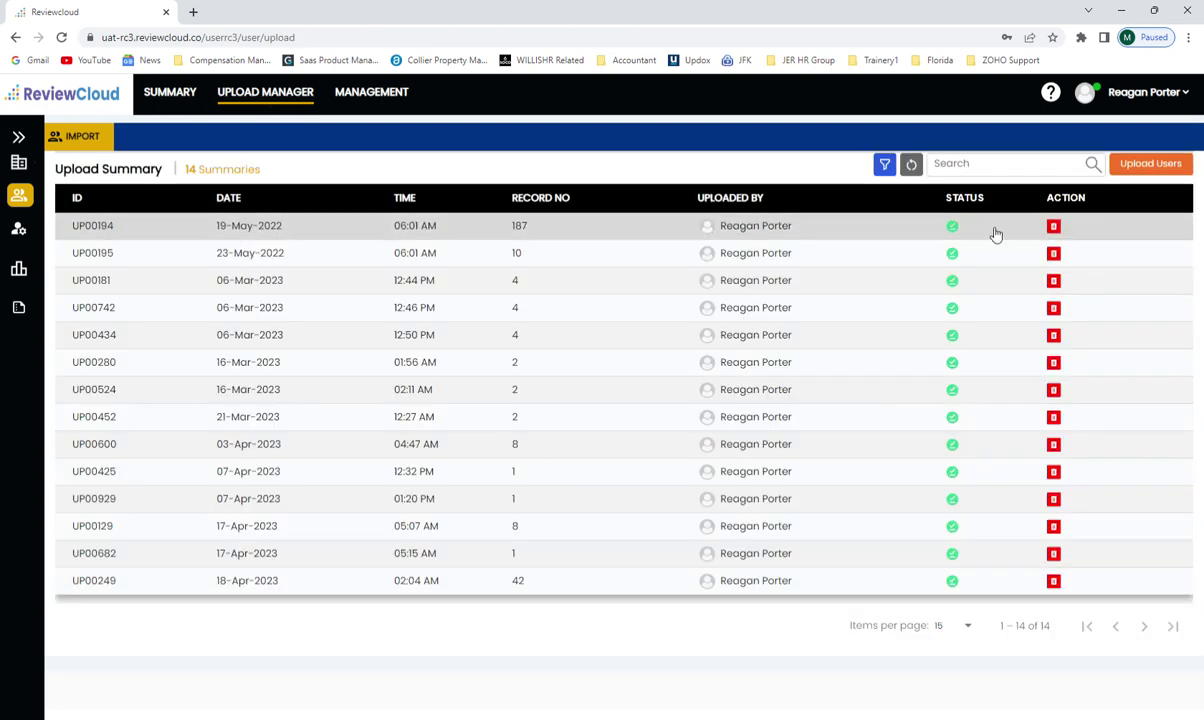
pyautogui.click(836, 234)
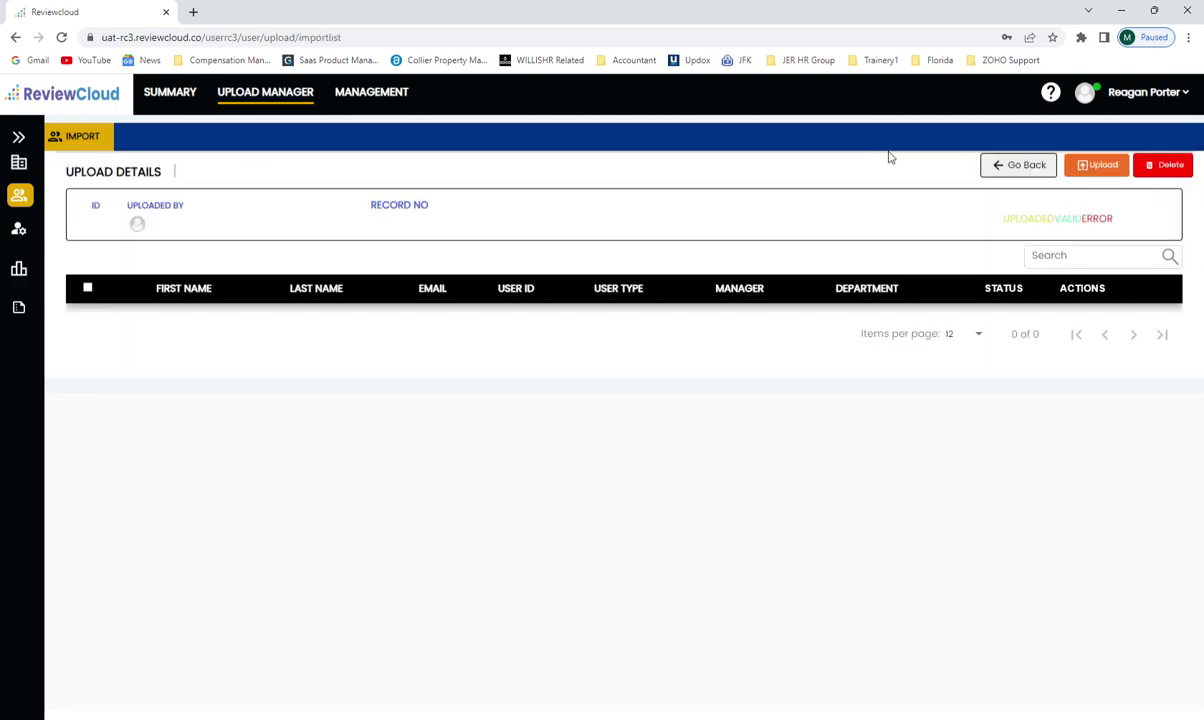
pyautogui.click(1016, 166)
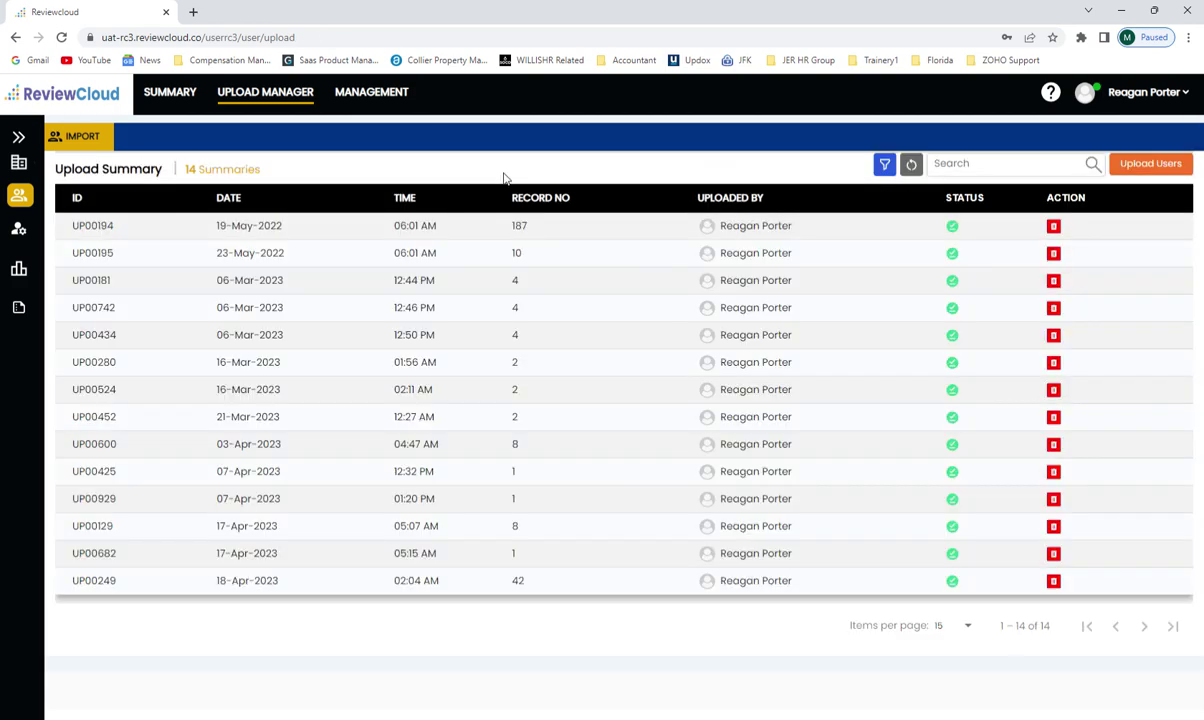
# Step: In user management, view the direct reports of the user with 11 reportees and of the third listed user
pyautogui.click(388, 95)
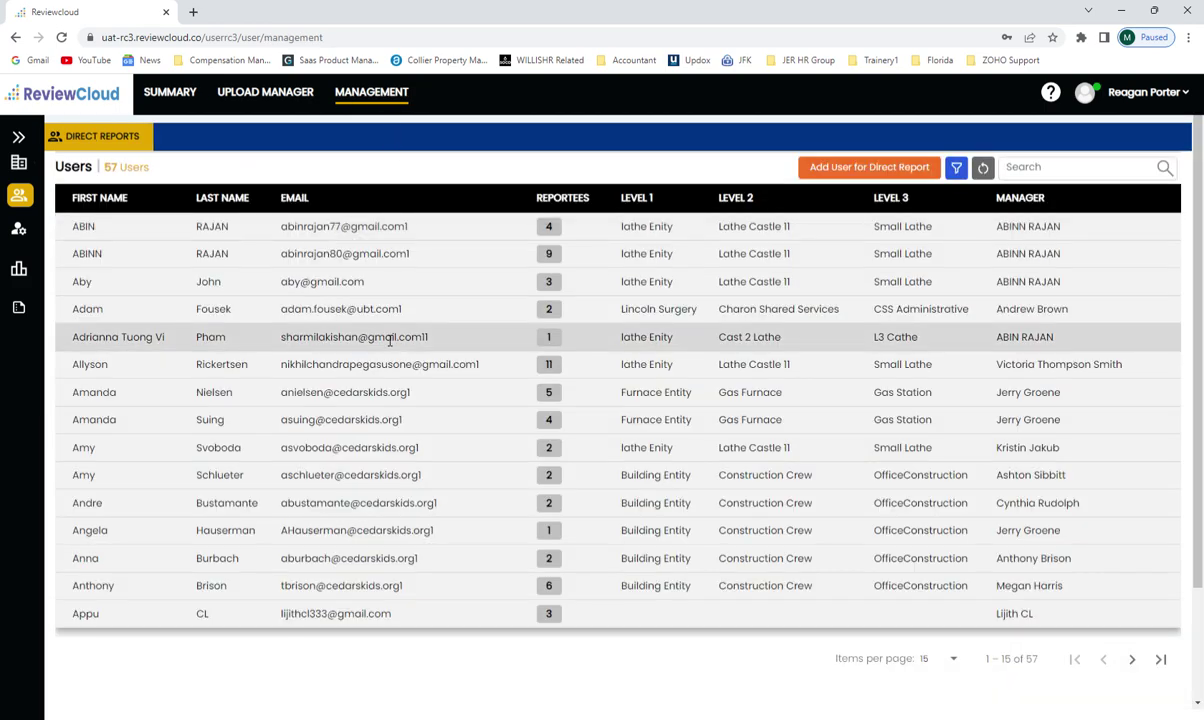
pyautogui.click(745, 362)
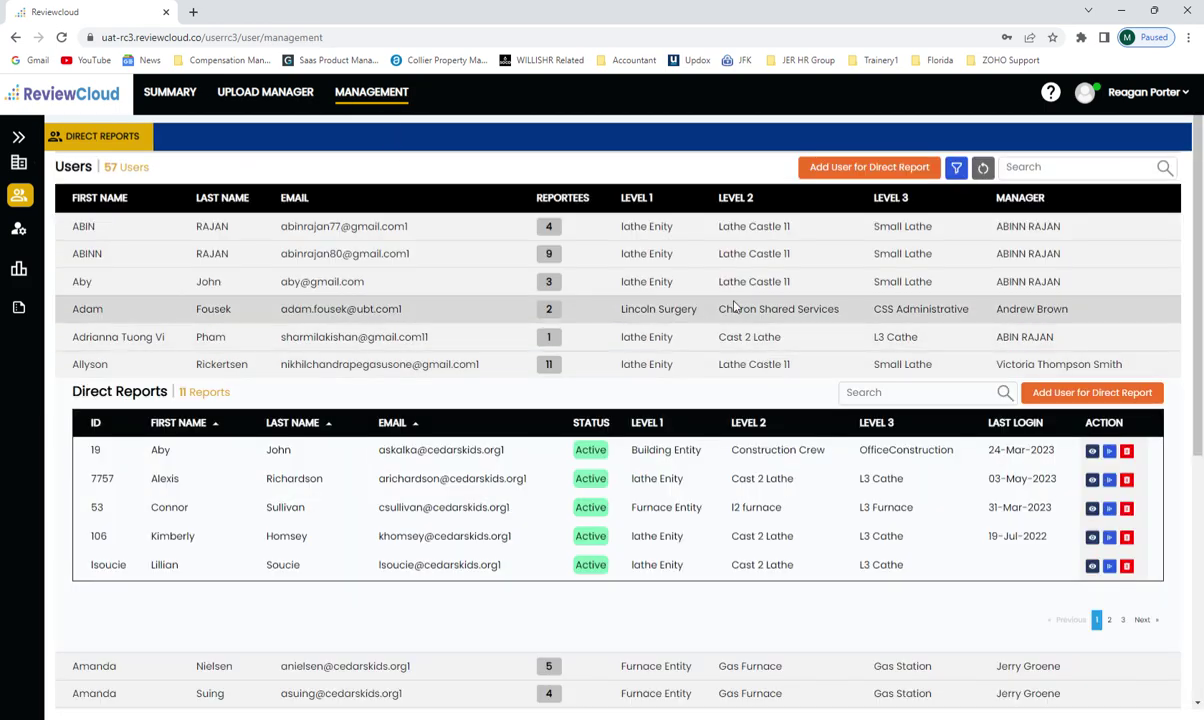
pyautogui.click(758, 282)
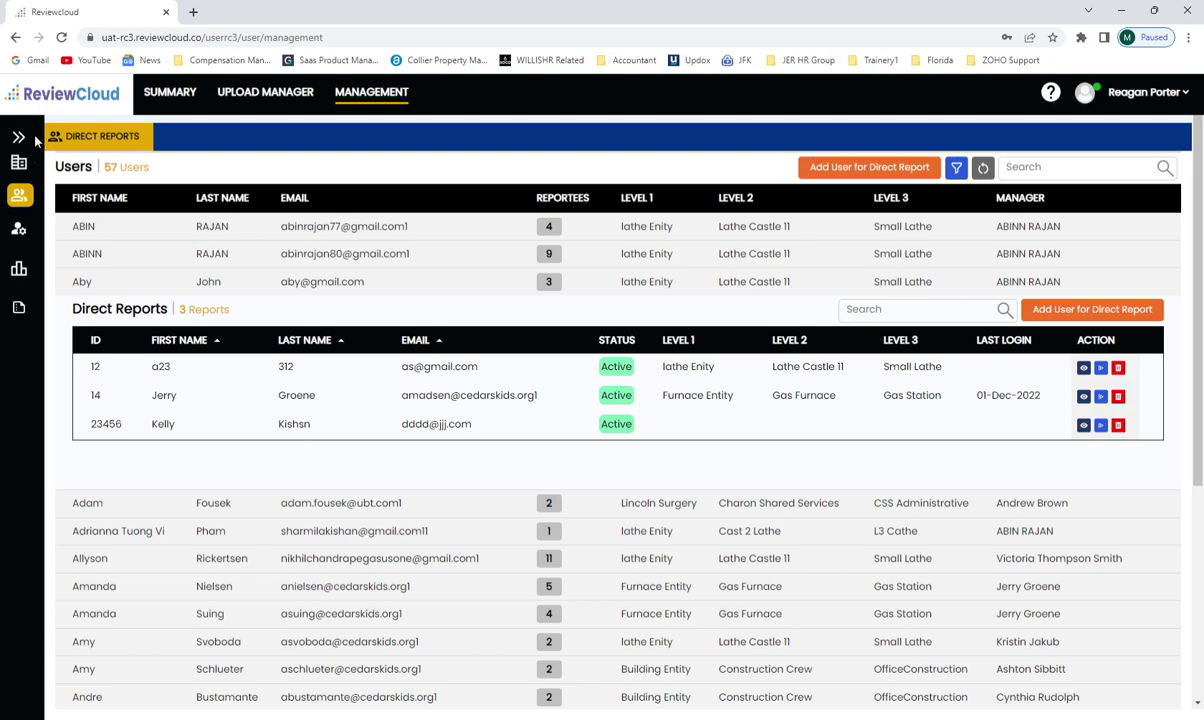
# Step: In the review settings flow board, check the available actions for Cycle Autosave test and view the details of the Test one cycle
pyautogui.click(18, 138)
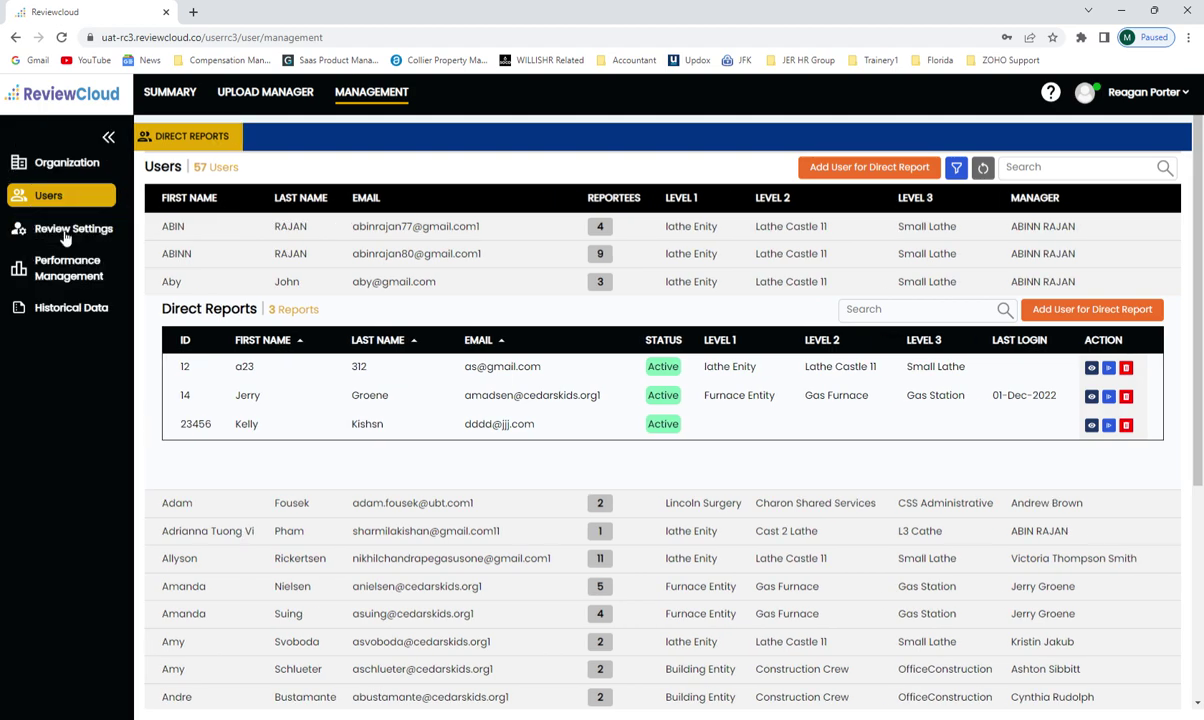
pyautogui.click(66, 232)
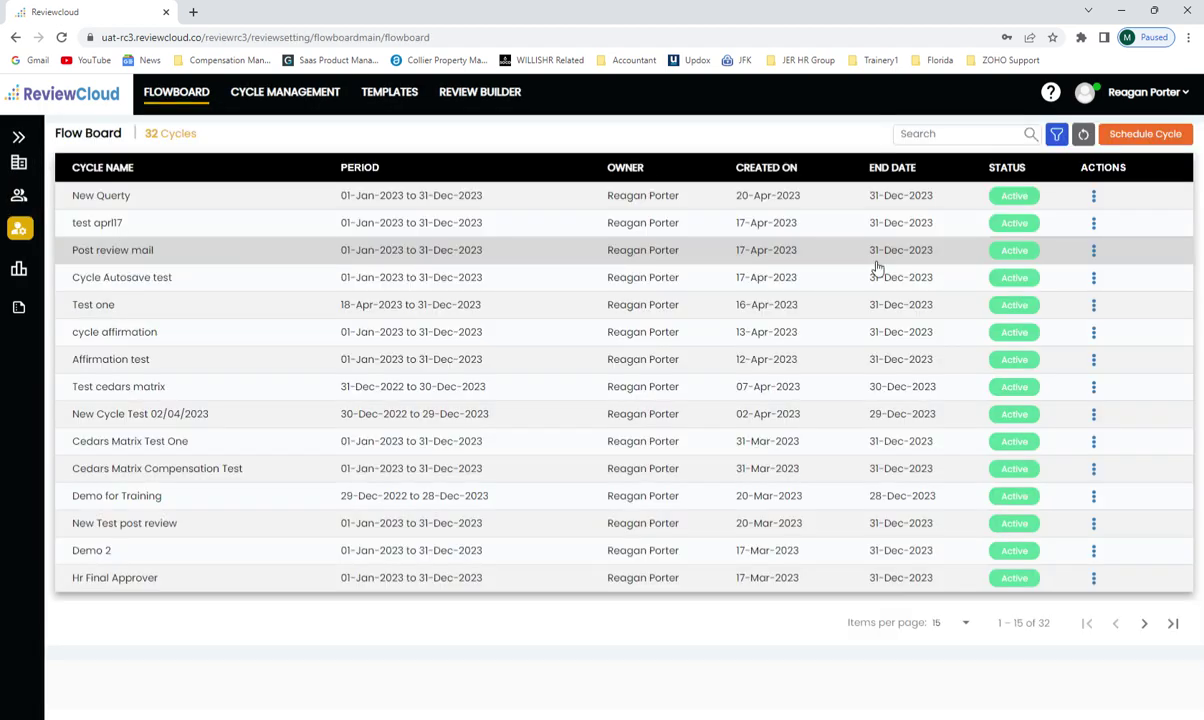
pyautogui.click(1094, 279)
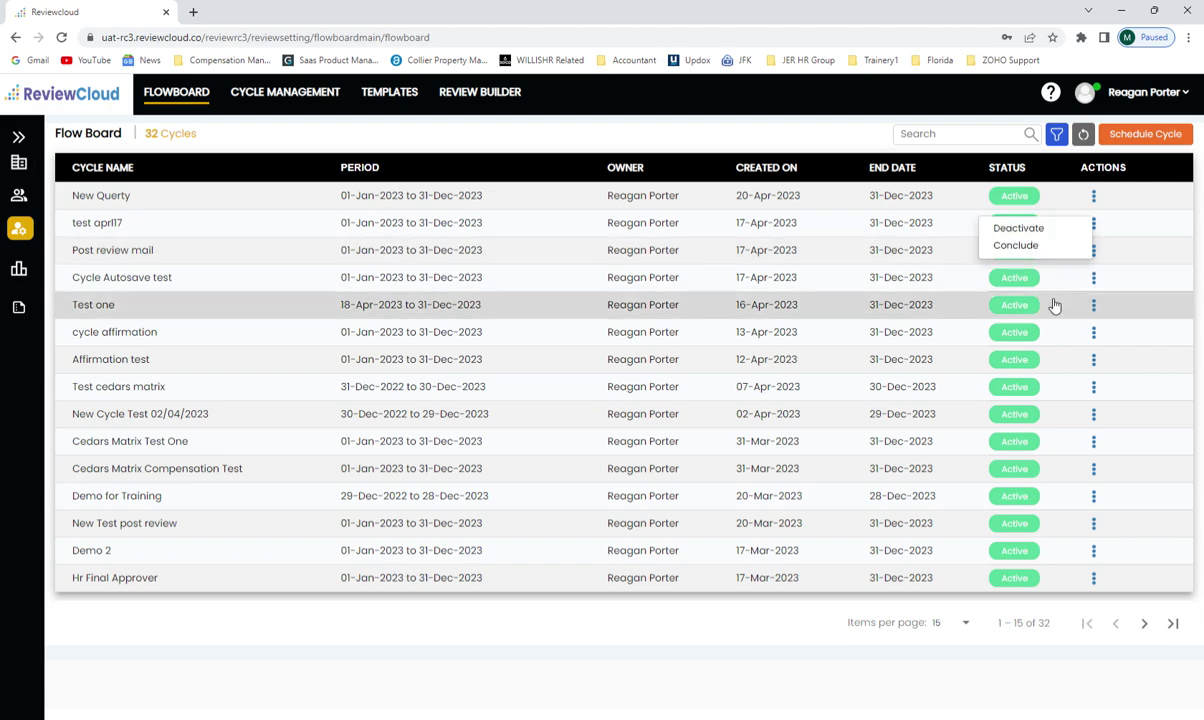
pyautogui.click(815, 318)
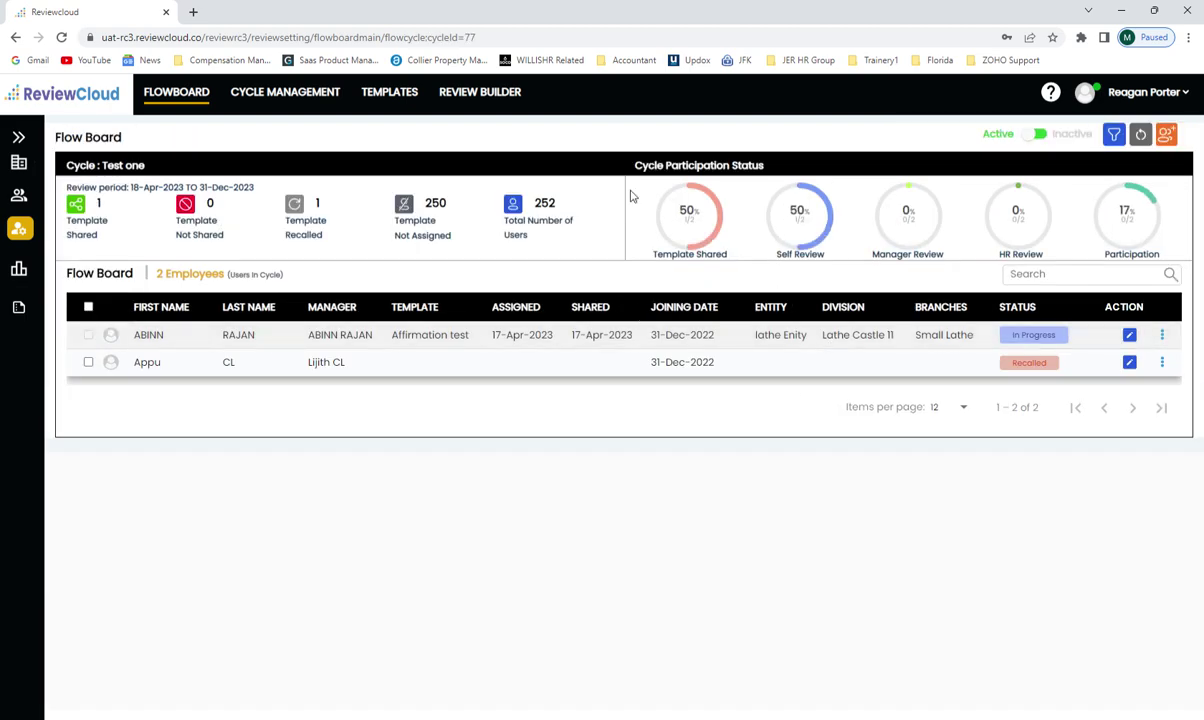
# Step: Open the fgfg competency in Review Builder and add the internal elements "Empl" and "Overall Performance Pertaining to Current Job Resp..."
pyautogui.click(461, 94)
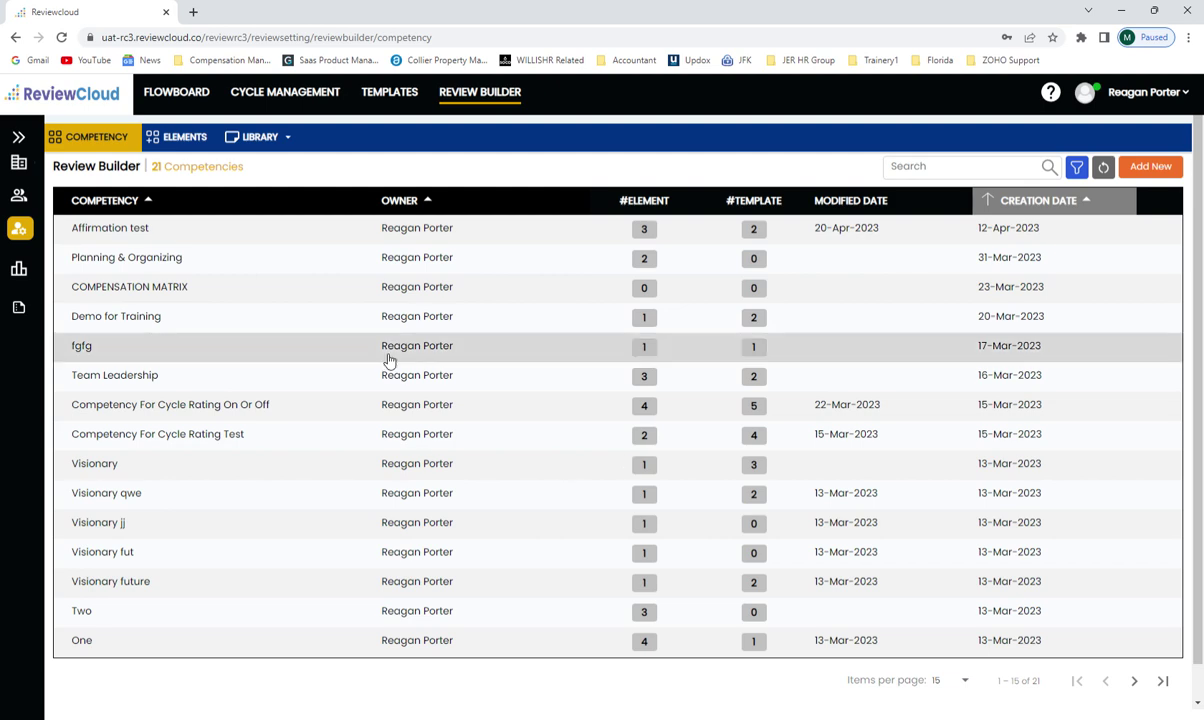
pyautogui.click(437, 353)
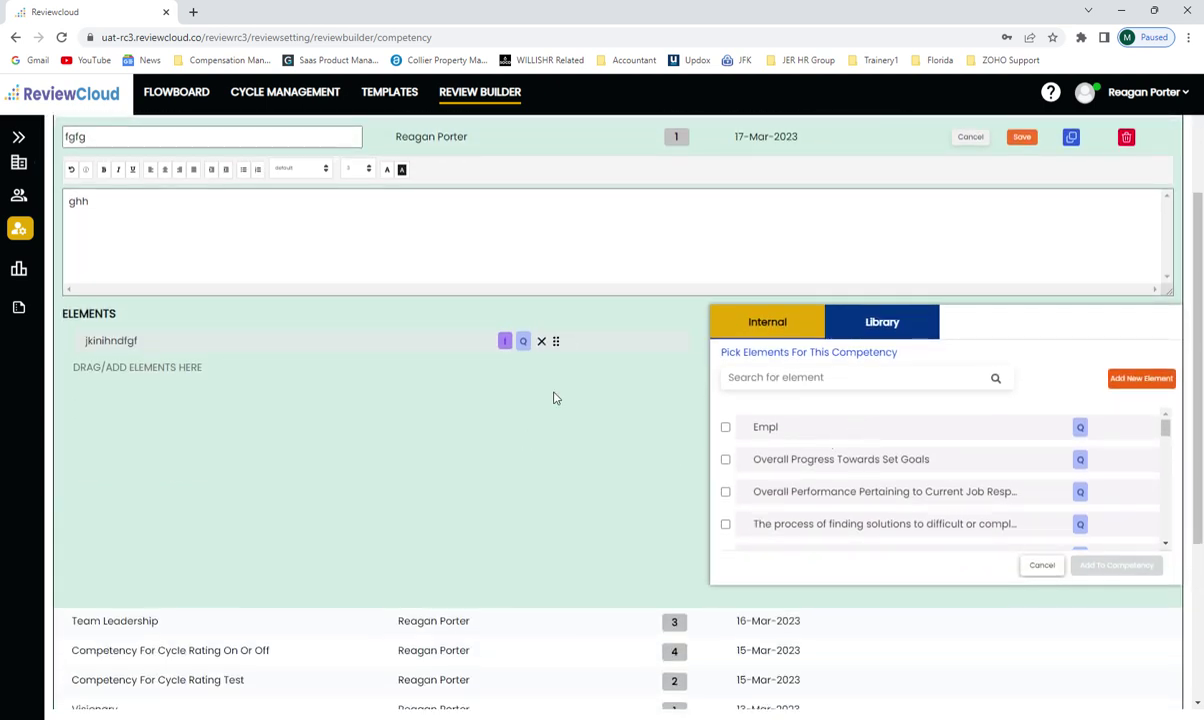
pyautogui.moveTo(957, 445); pyautogui.dragTo(337, 426)
pyautogui.moveTo(810, 467); pyautogui.dragTo(200, 395)
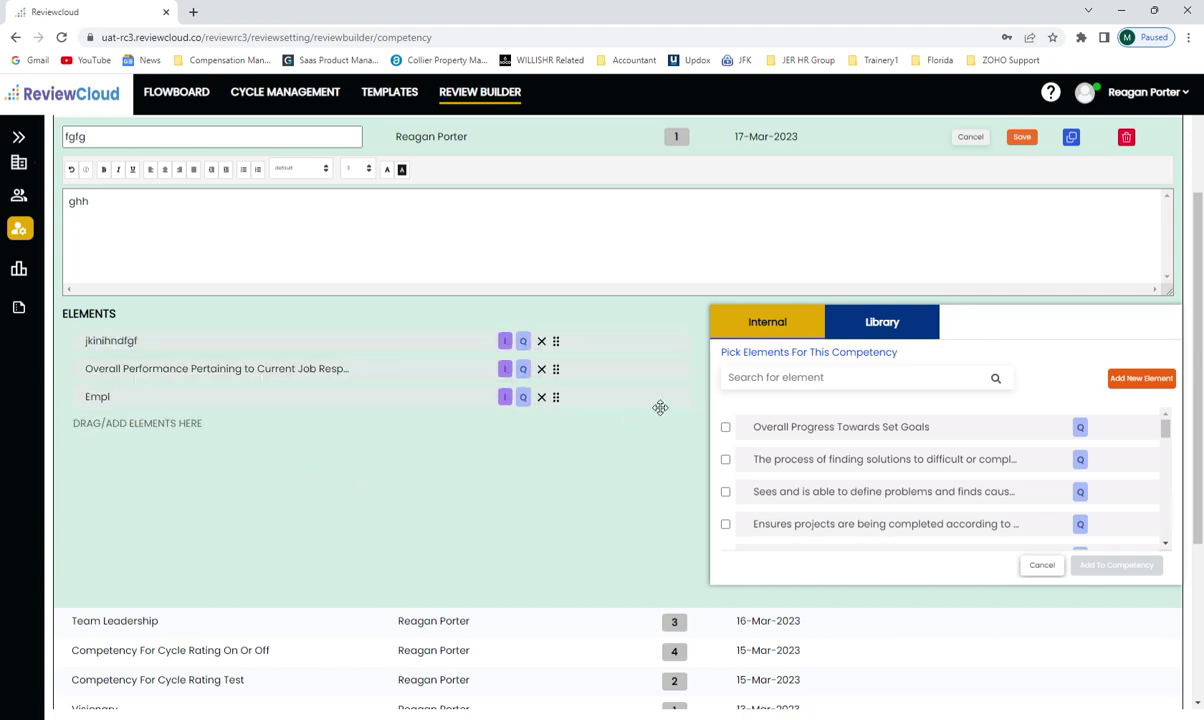
# Step: Try to add the library element "Co-ordinates work efforts when necessary to produ..." to the fgfg competency
pyautogui.click(858, 324)
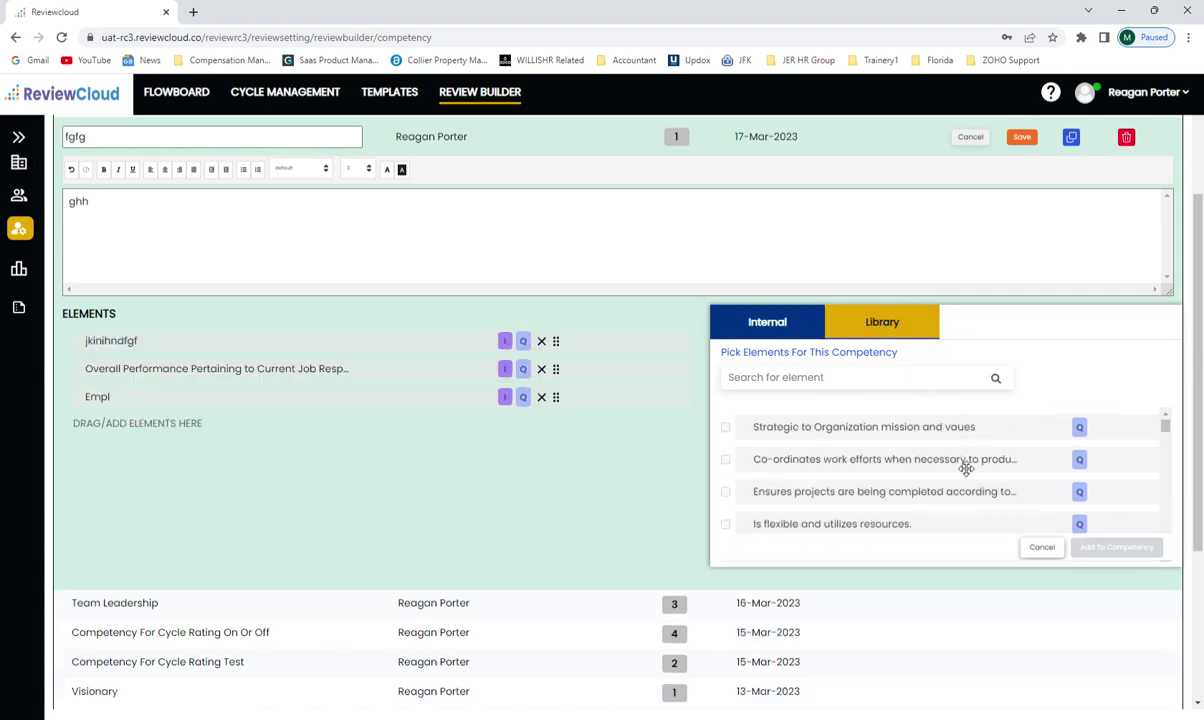
pyautogui.moveTo(849, 461); pyautogui.dragTo(97, 516)
pyautogui.doubleClick(867, 459)
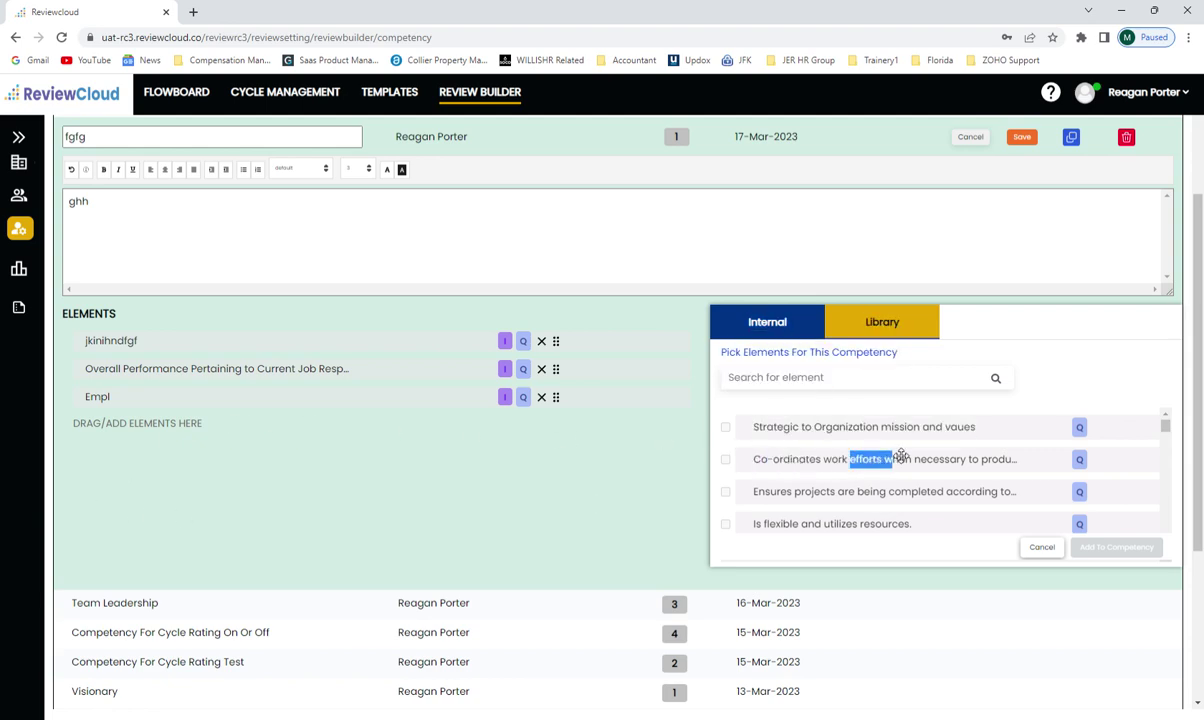
pyautogui.click(739, 432)
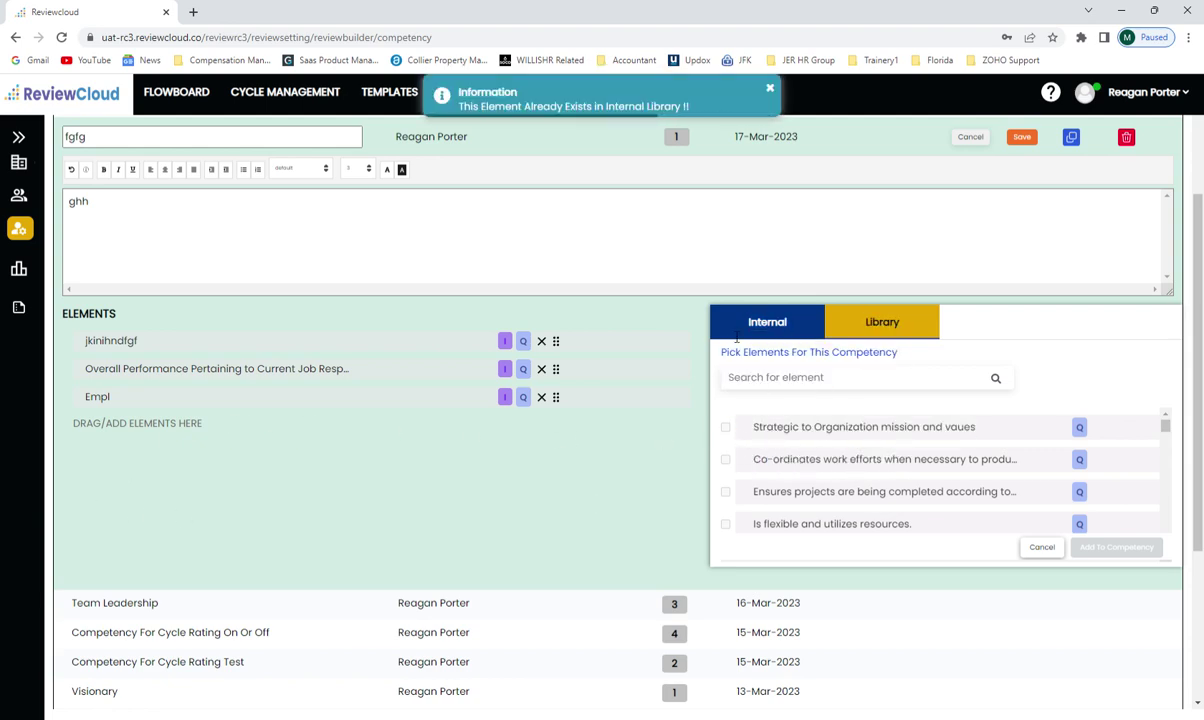
pyautogui.click(769, 88)
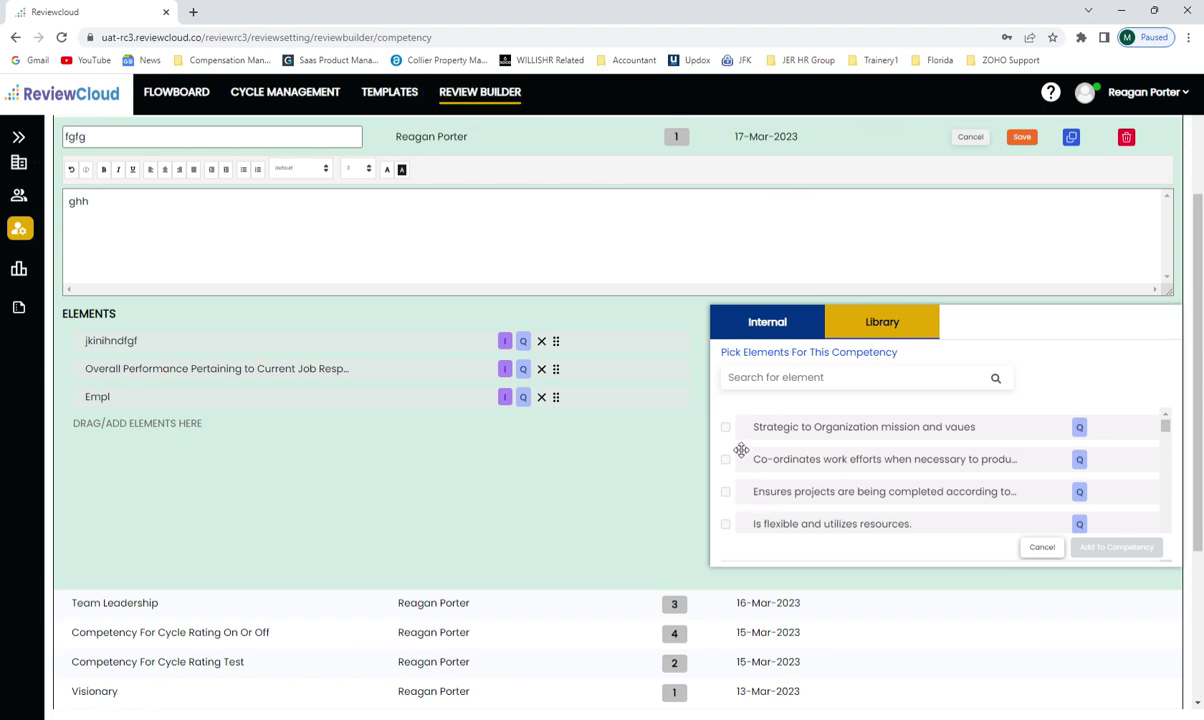
# Step: Add the internal element "Ensures projects are being completed according to ..." above "Empl" in the fgfg competency and save the competency
pyautogui.click(742, 325)
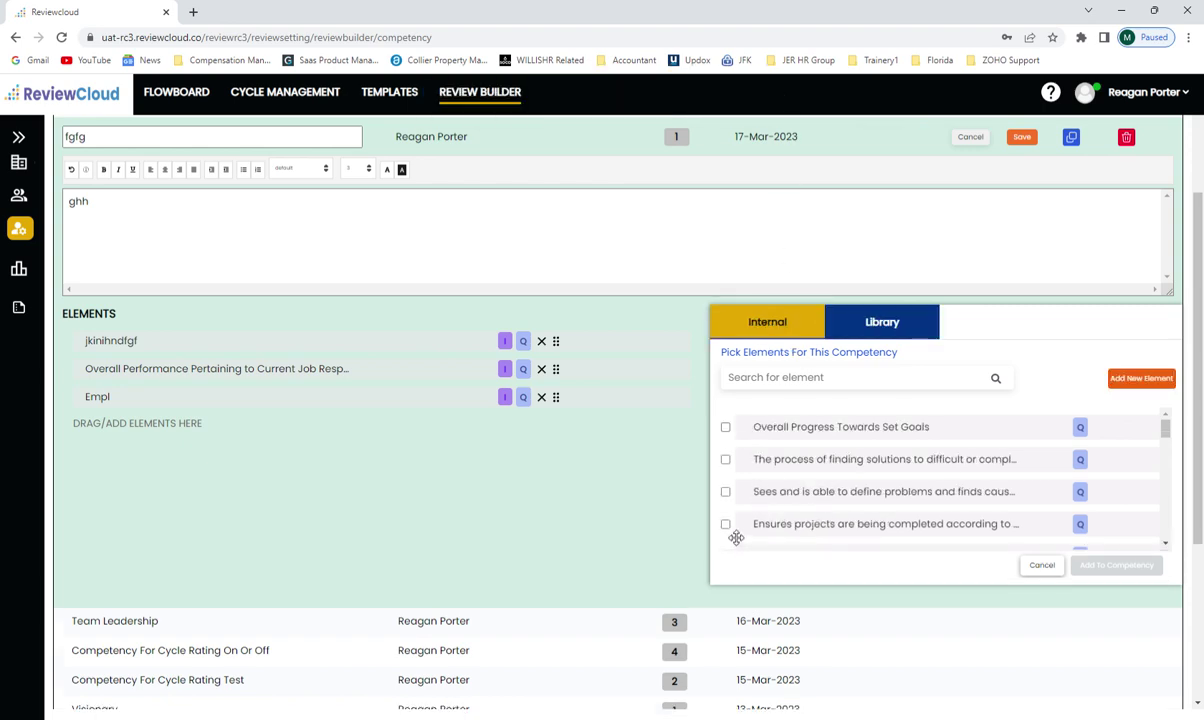
pyautogui.moveTo(813, 531); pyautogui.dragTo(190, 412)
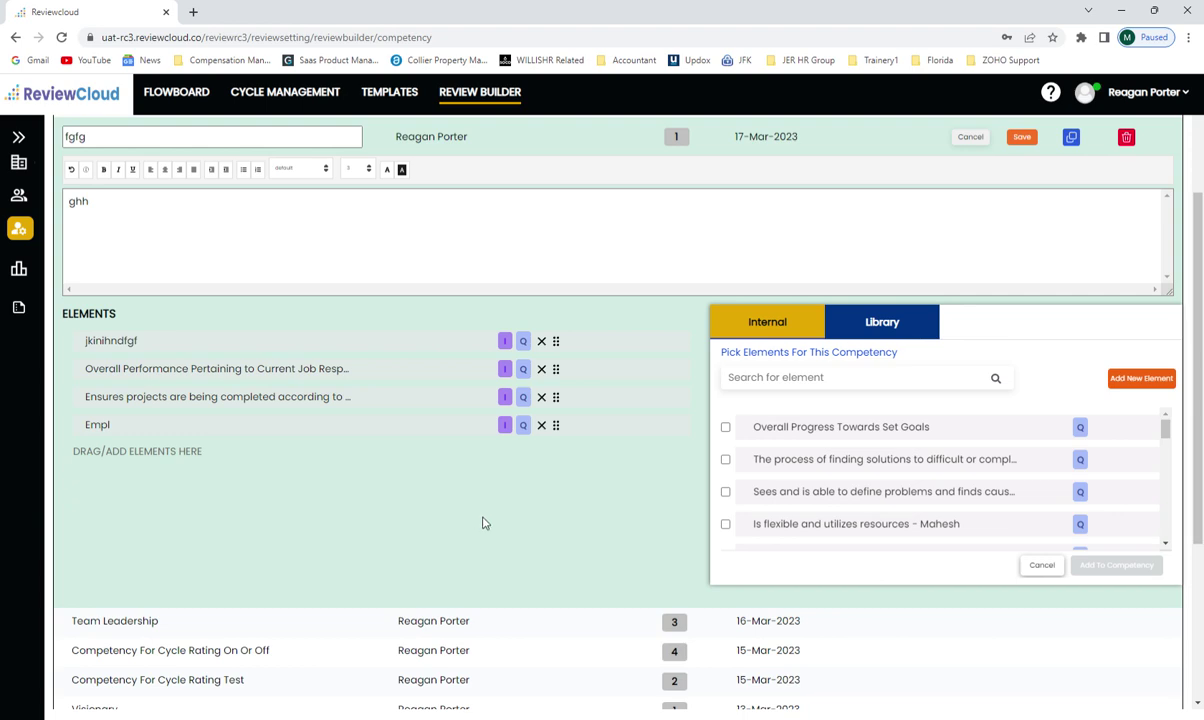
pyautogui.scroll(2, 508, 515)
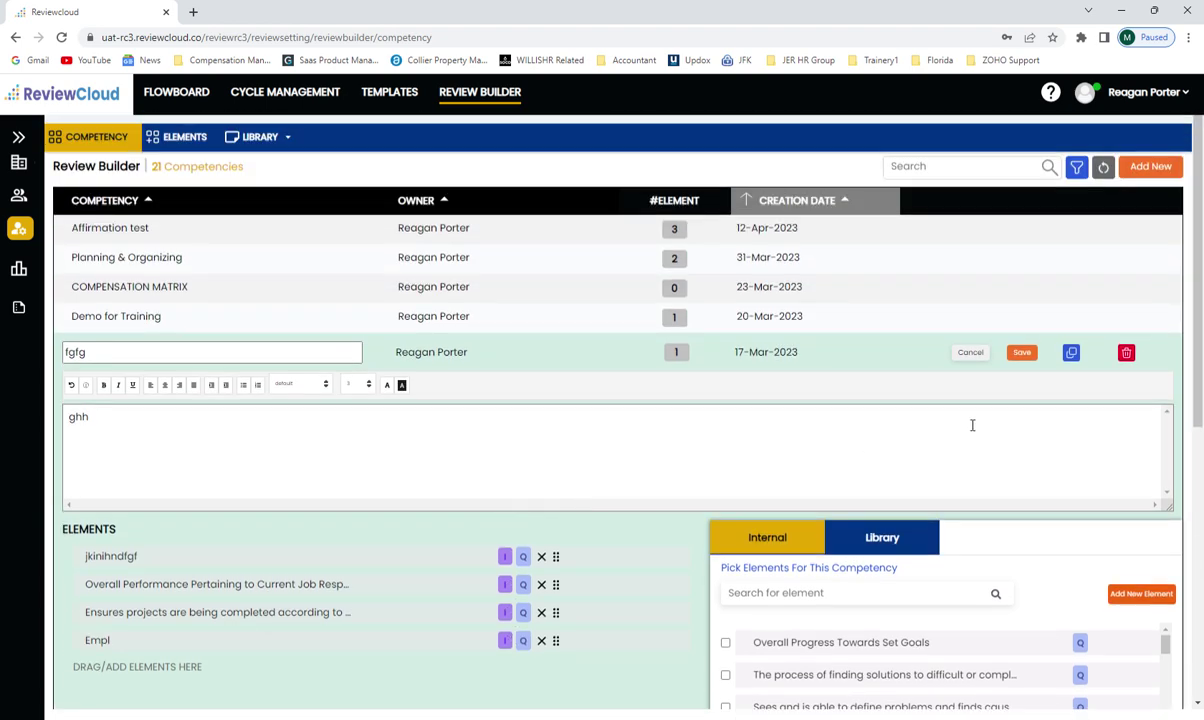
pyautogui.click(1021, 352)
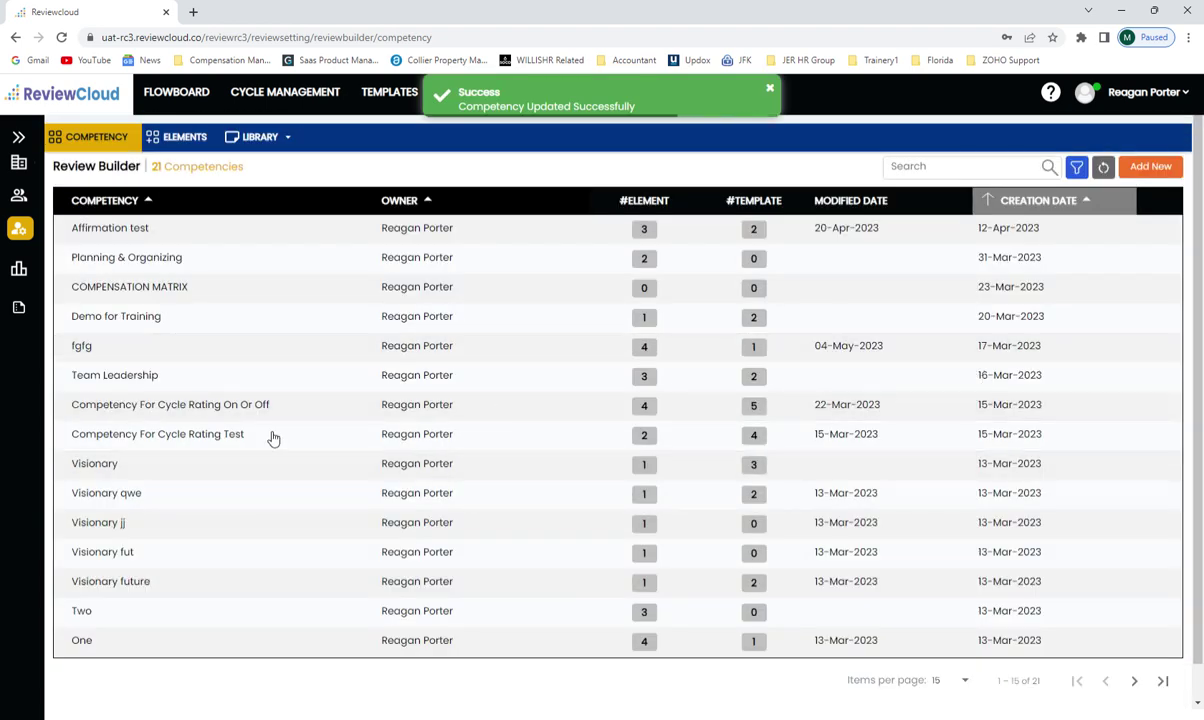
# Step: View the competency library in Review Builder
pyautogui.click(260, 138)
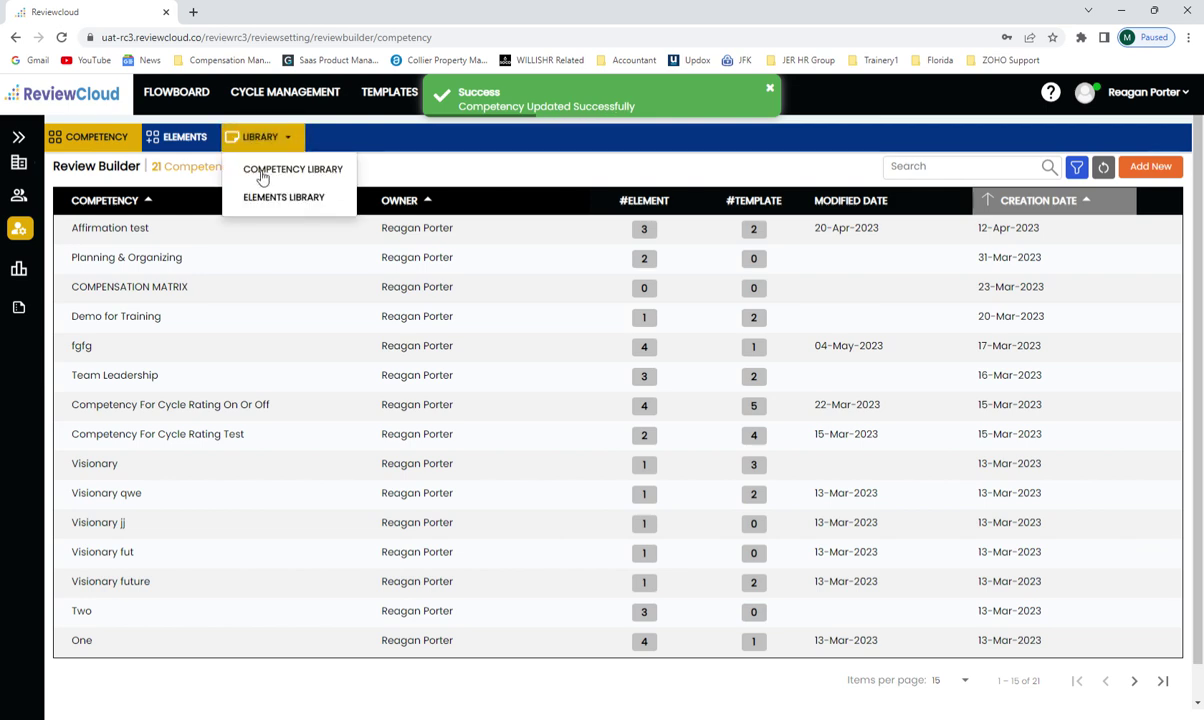
pyautogui.click(265, 171)
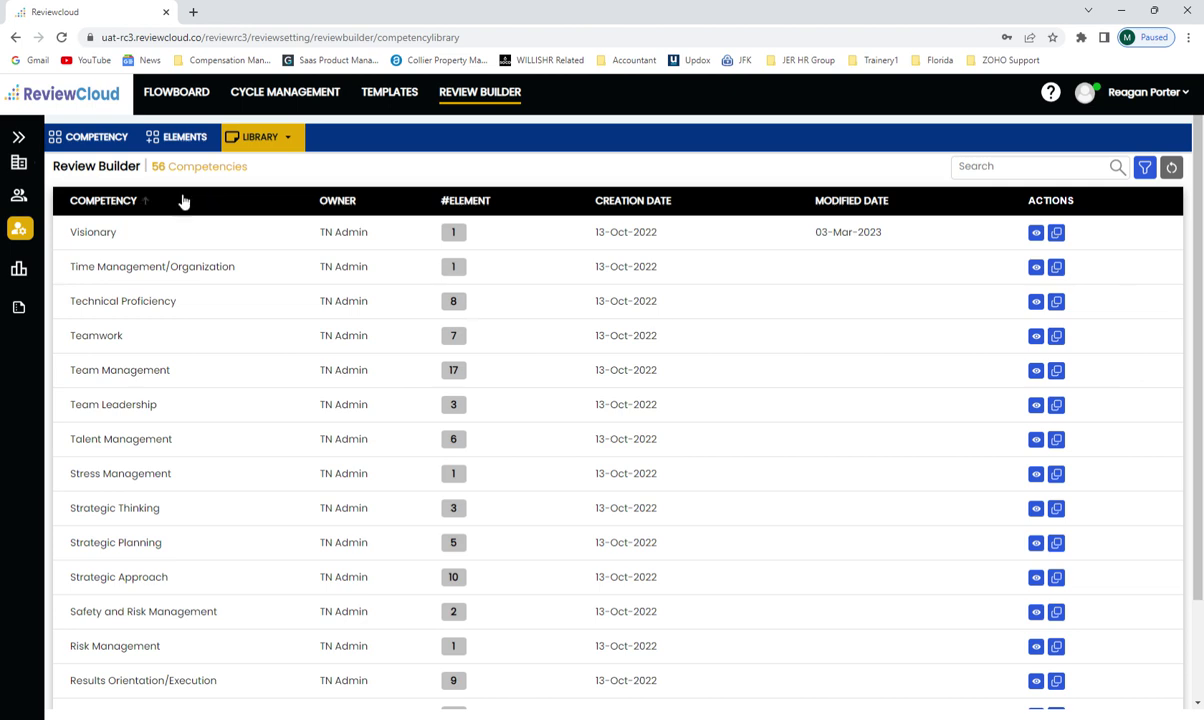
# Step: Browse the element library, the Competency For Cycle Rating On Or Off entry and the elements list in Review Builder
pyautogui.click(283, 141)
pyautogui.click(275, 198)
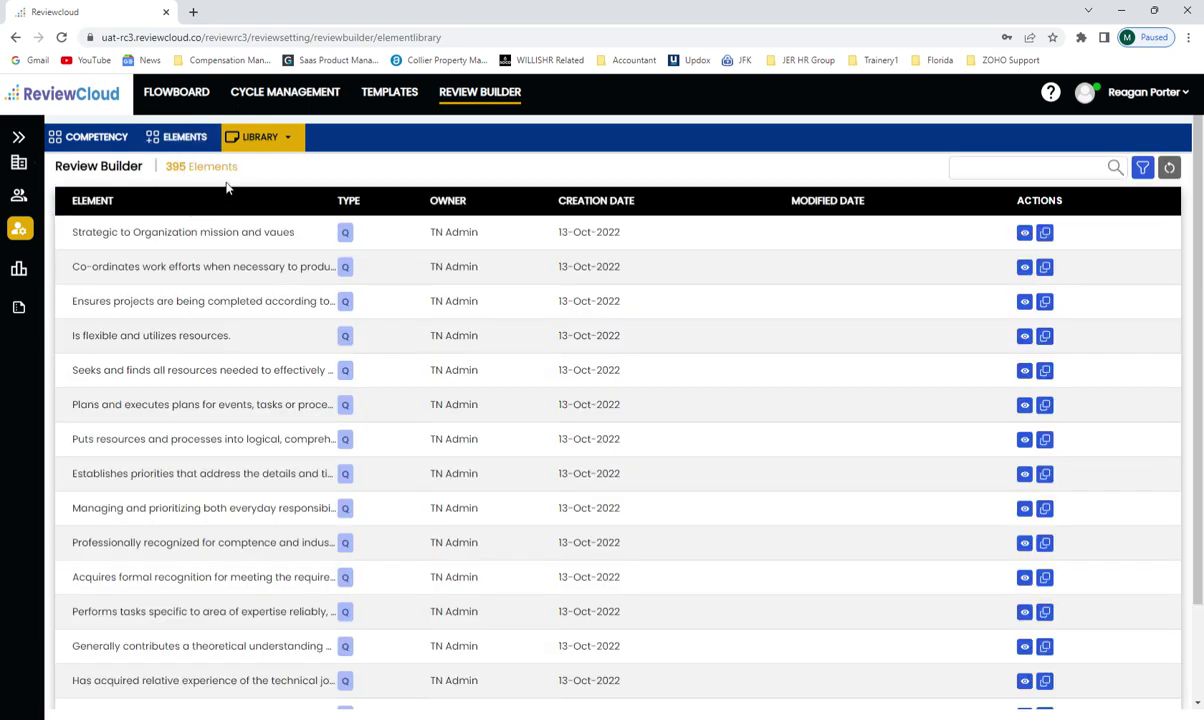
pyautogui.click(96, 137)
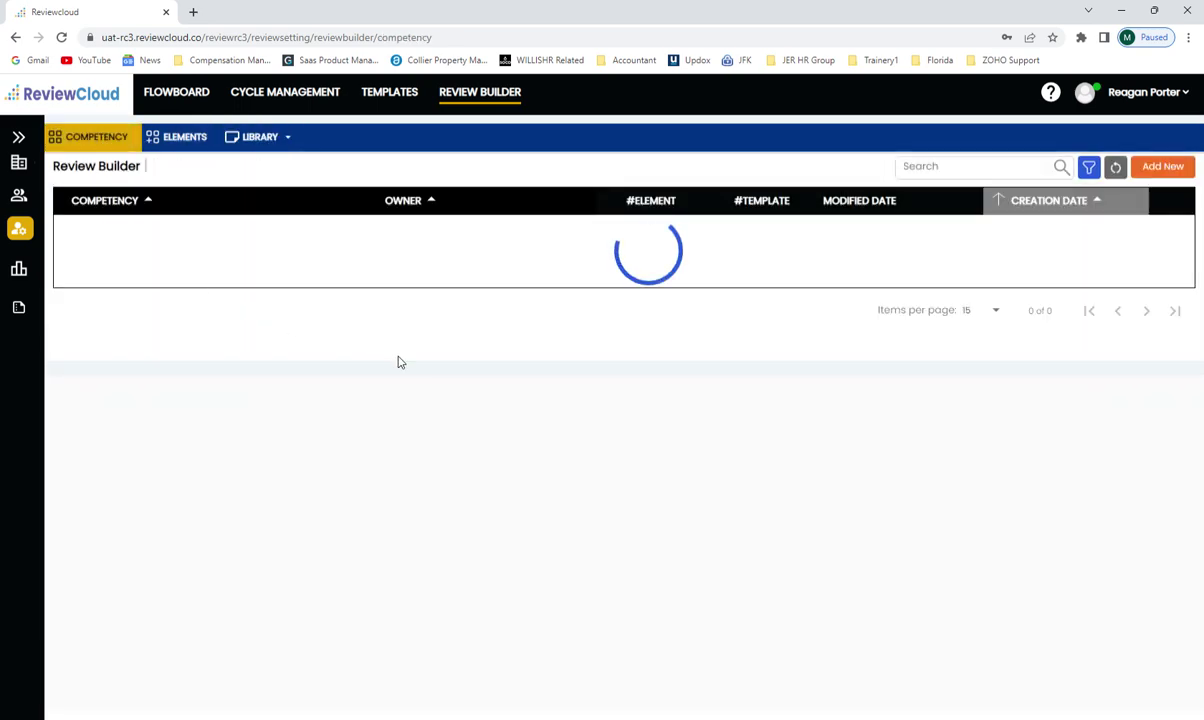
pyautogui.click(505, 406)
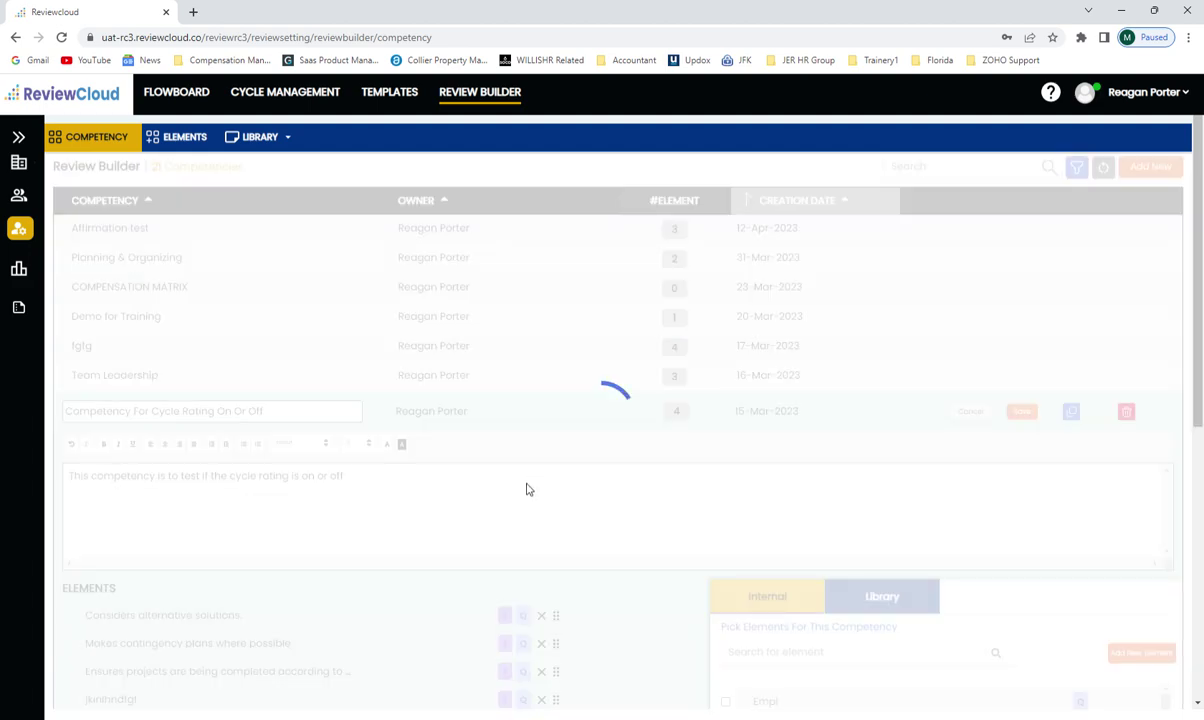
pyautogui.click(188, 138)
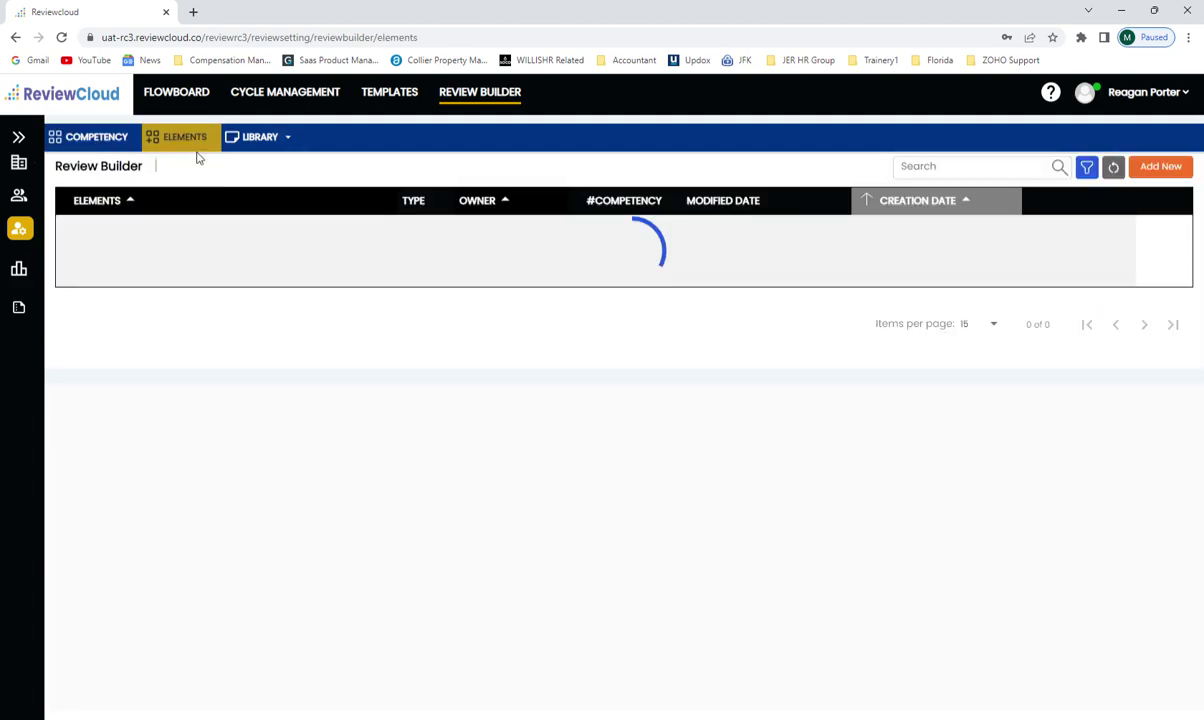
# Step: Open the Demo for Training template for editing and save it from the Definition stage without continuing to the other stages
pyautogui.click(405, 100)
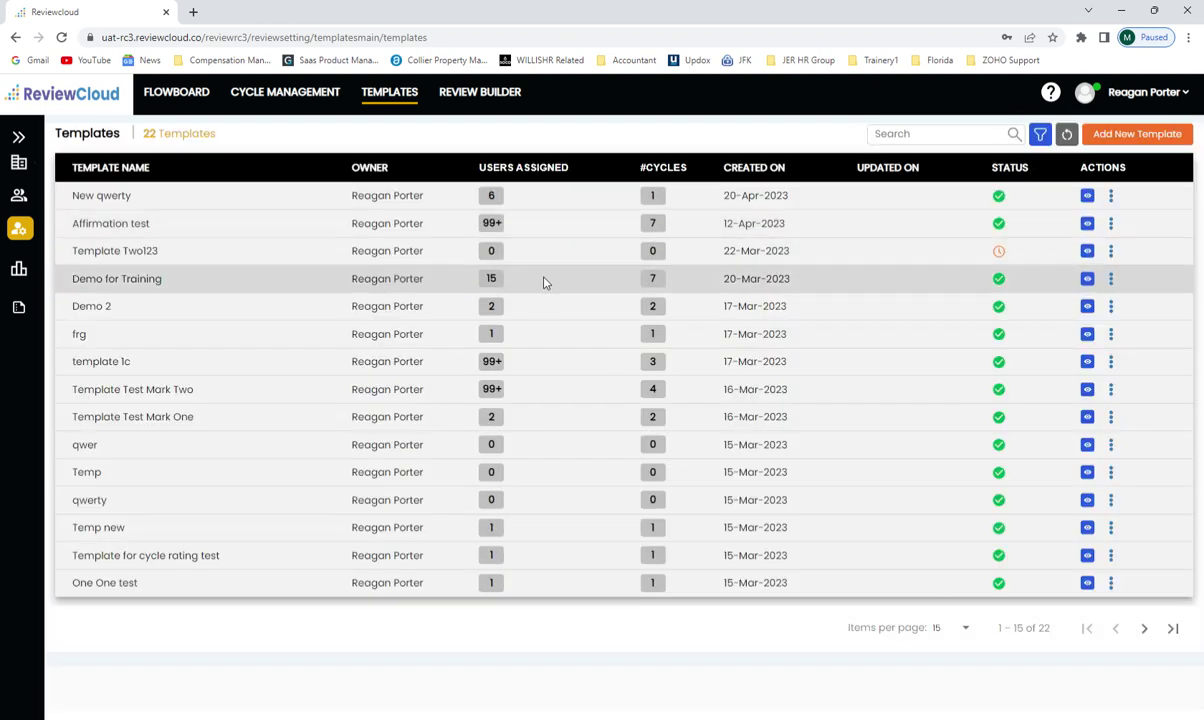
pyautogui.click(537, 278)
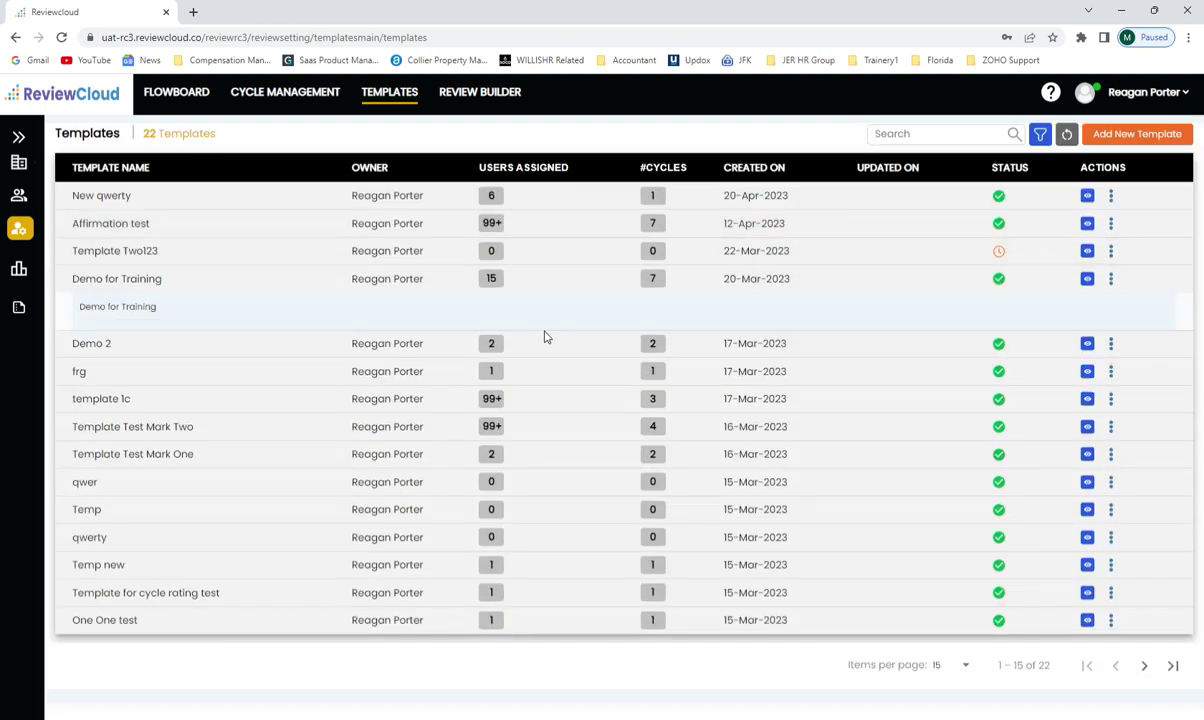
pyautogui.click(1111, 281)
pyautogui.click(1012, 324)
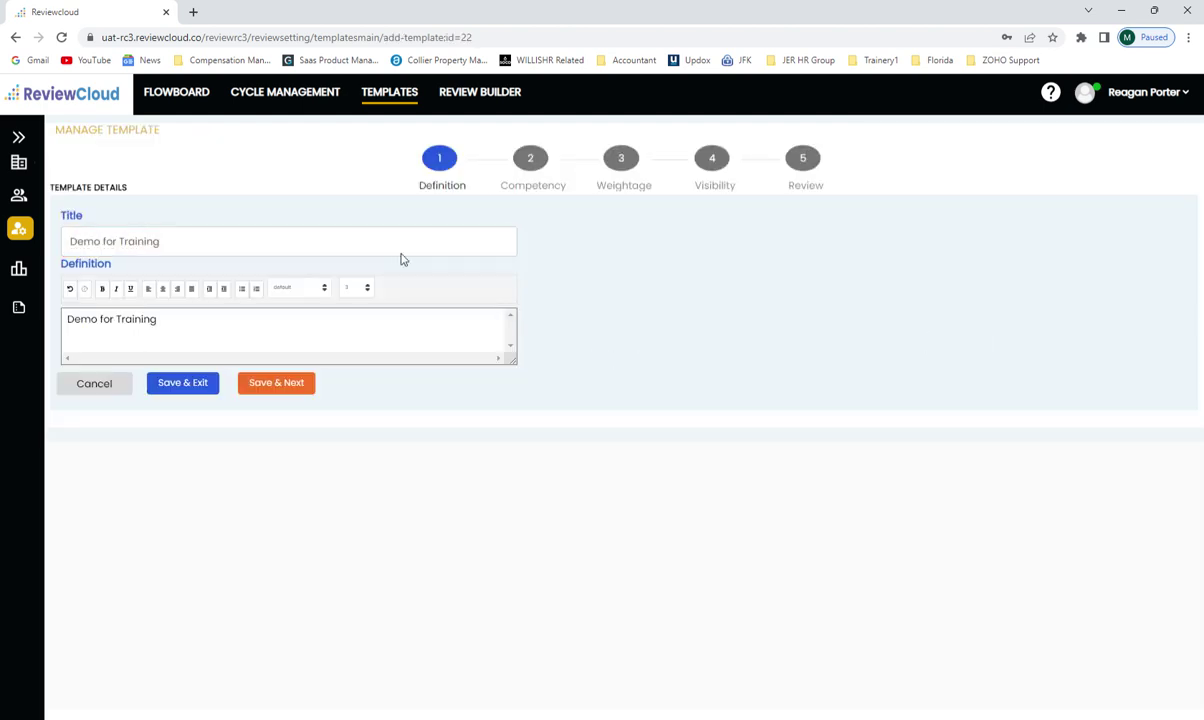
pyautogui.click(186, 383)
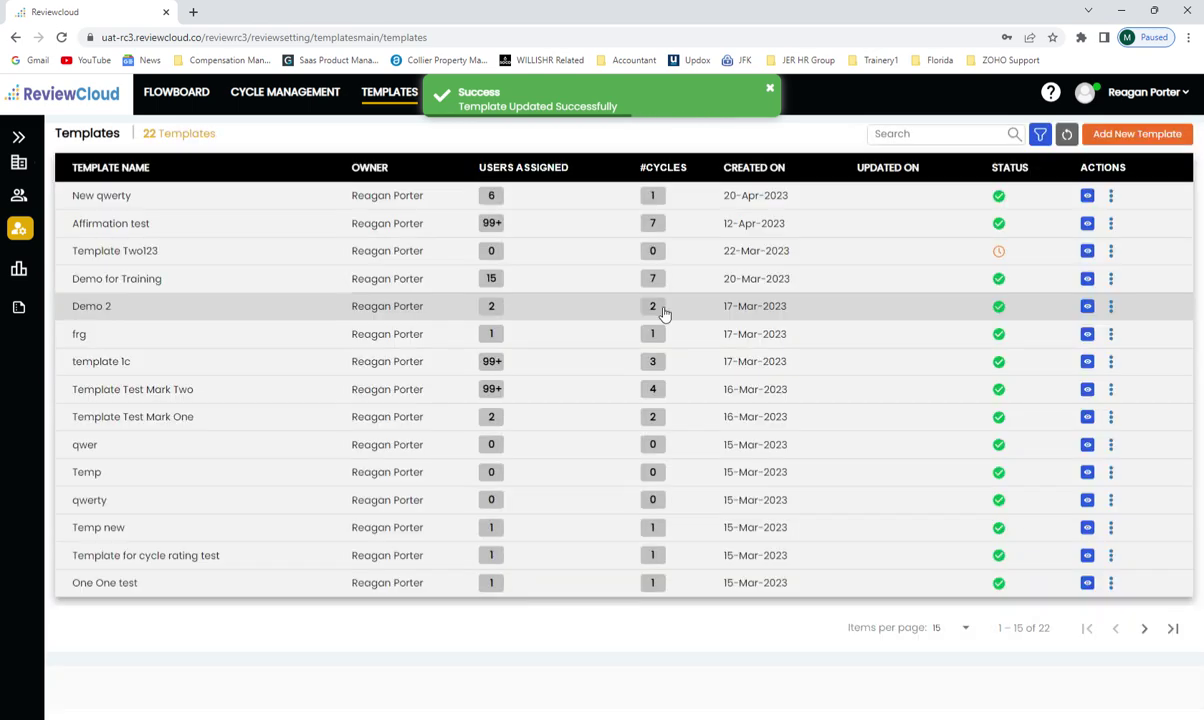
# Step: Edit the frg template, going through its Definition, Competency, Weightage, Visibility and Review stages, and save the template
pyautogui.click(1111, 335)
pyautogui.click(1010, 376)
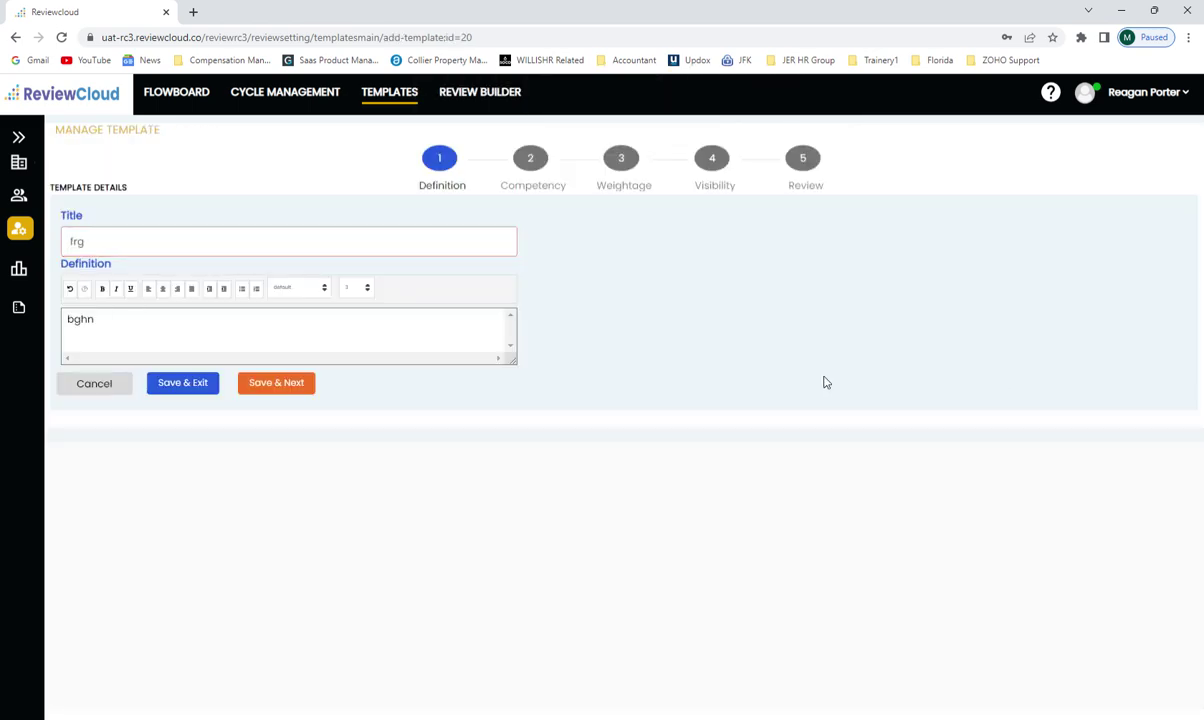
pyautogui.click(300, 385)
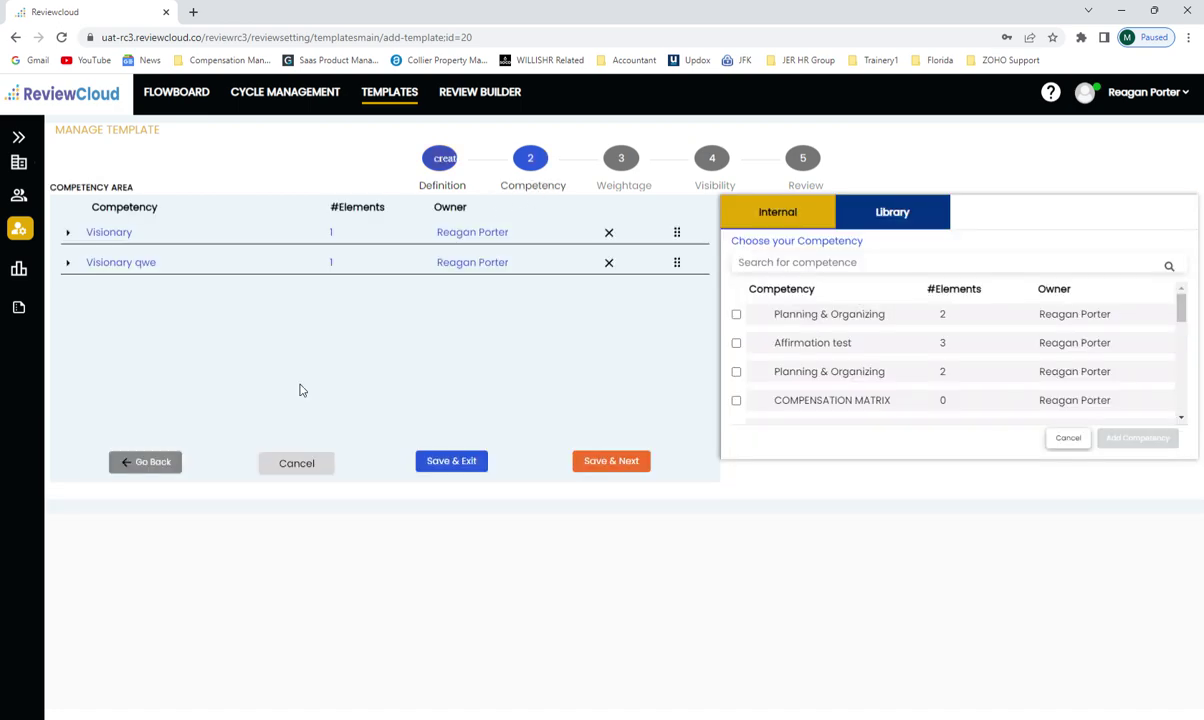
pyautogui.click(609, 462)
pyautogui.click(612, 462)
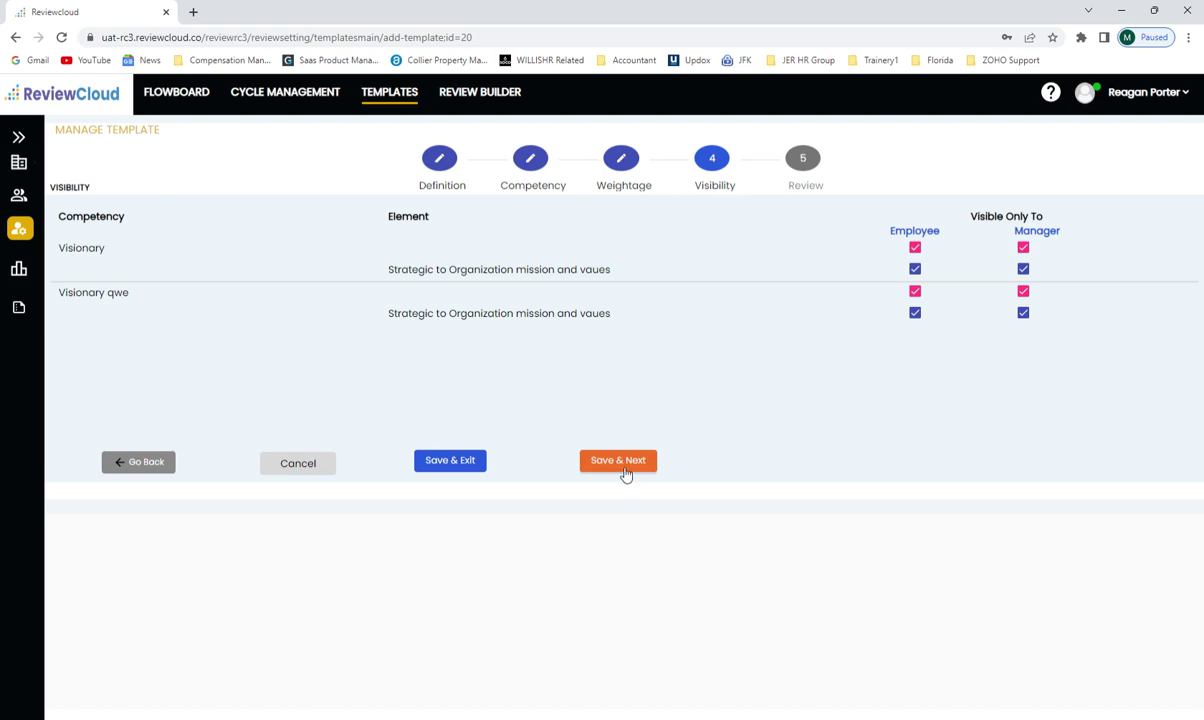
pyautogui.click(644, 466)
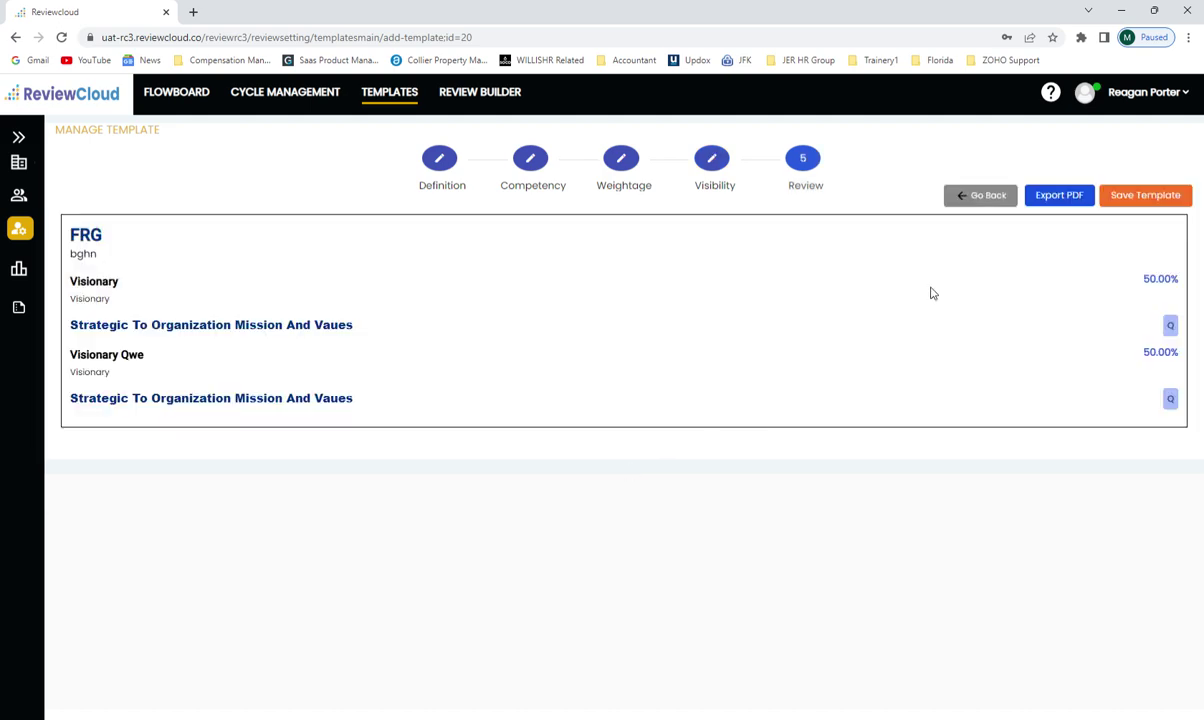
pyautogui.click(1151, 197)
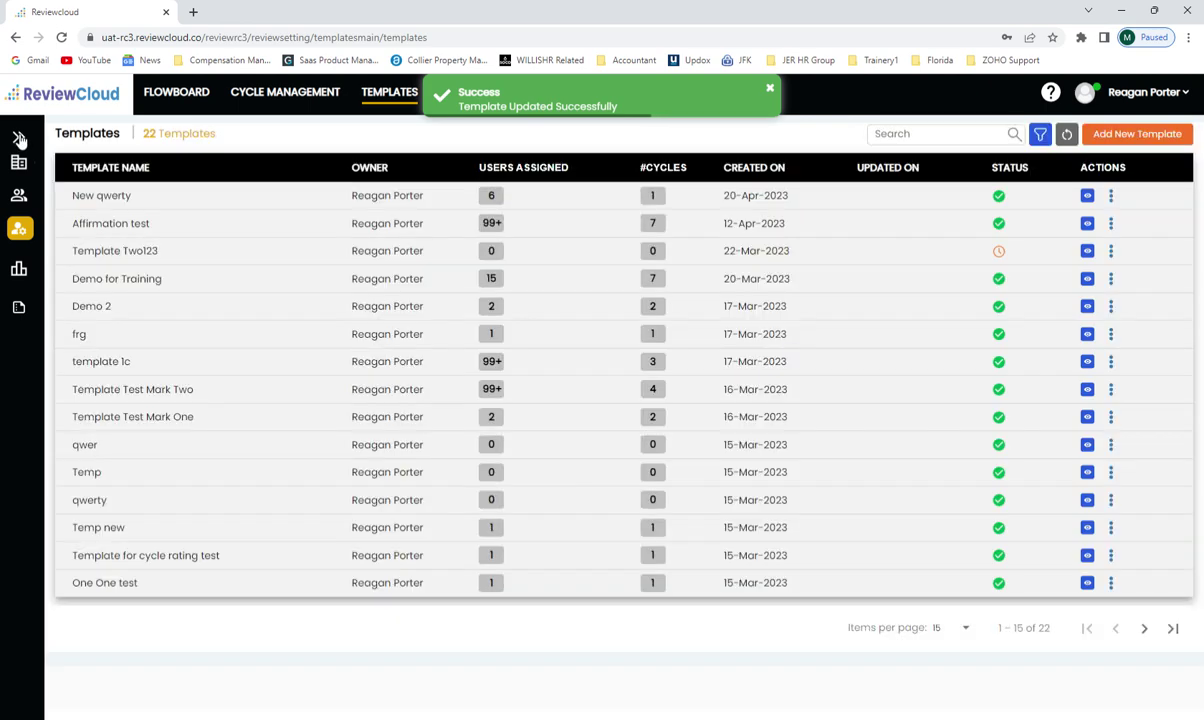
# Step: Examine an employee's review status on the Performance Board in Performance Management and check the Reviews list
pyautogui.click(19, 139)
pyautogui.click(47, 276)
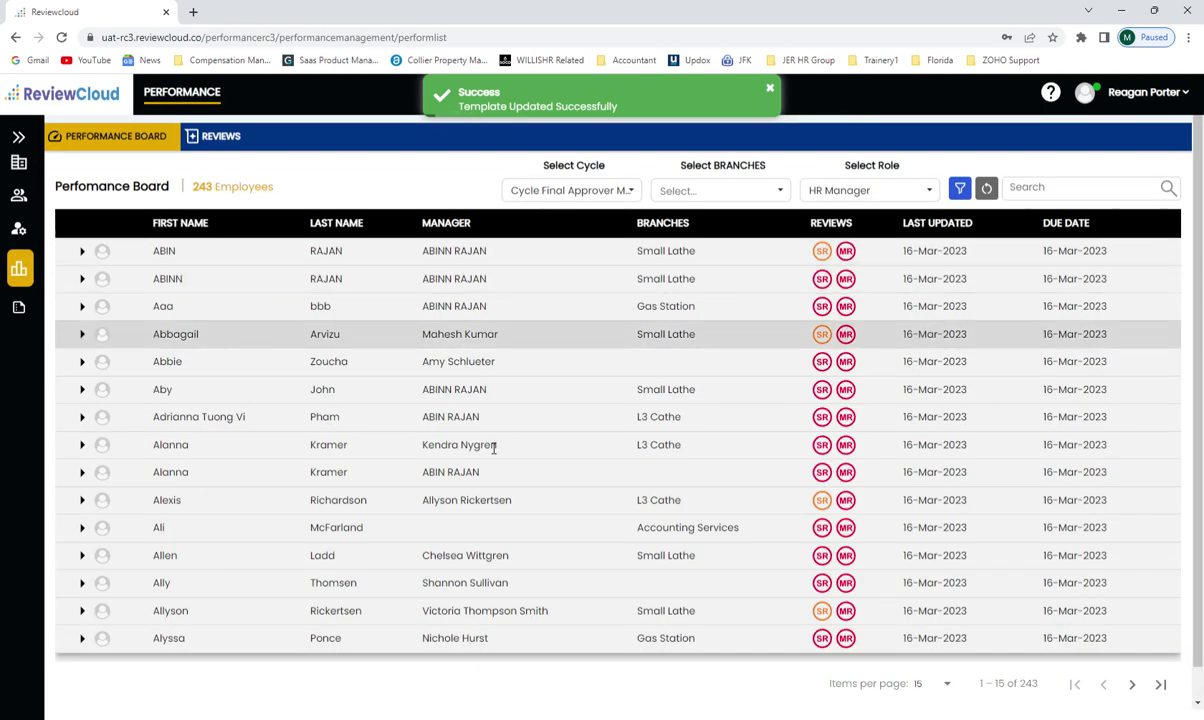
pyautogui.click(494, 448)
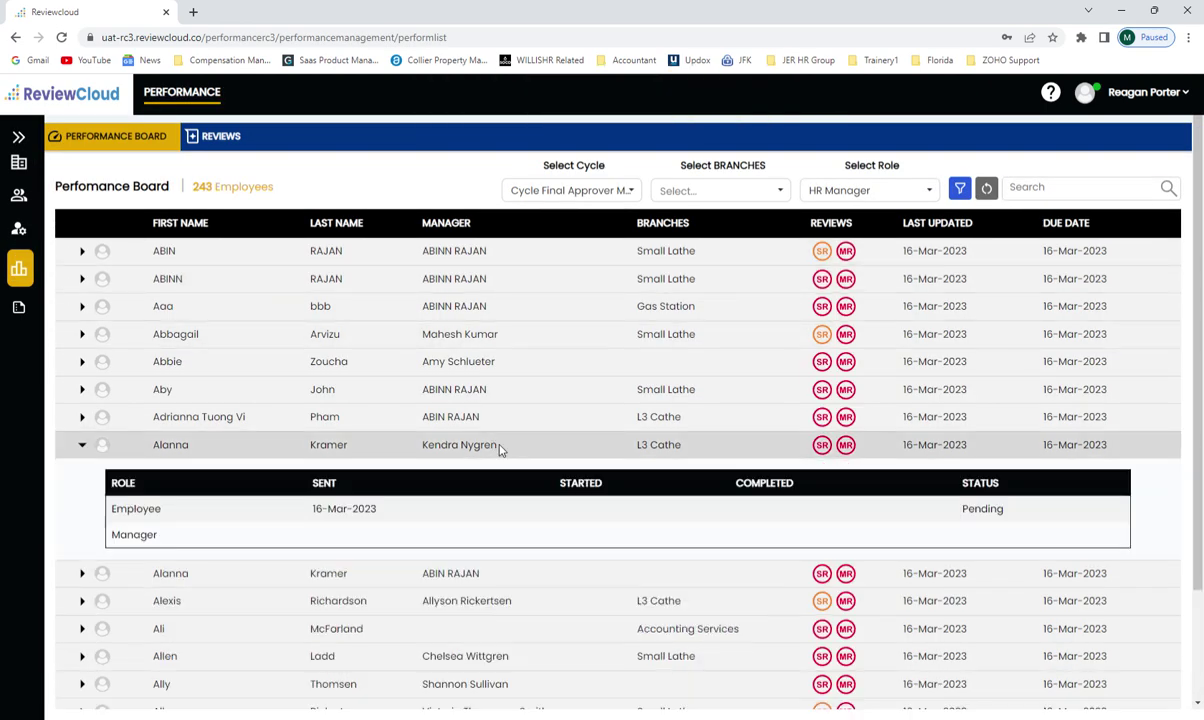
pyautogui.click(757, 306)
pyautogui.click(212, 137)
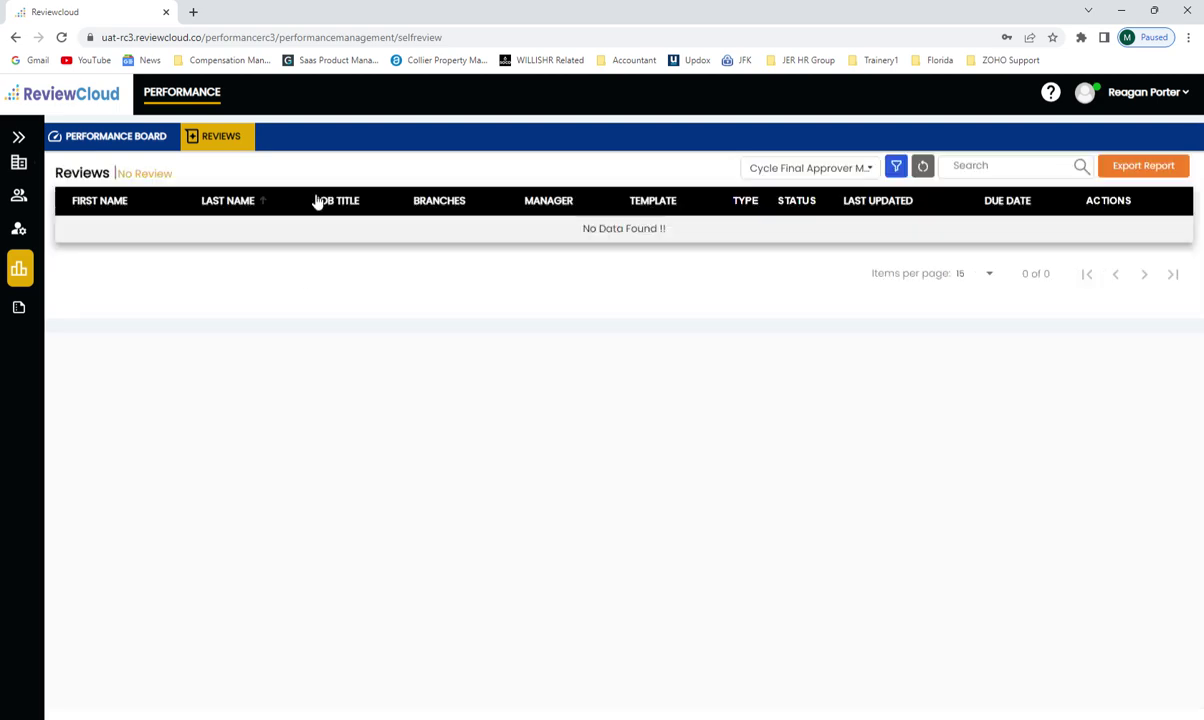
pyautogui.click(110, 136)
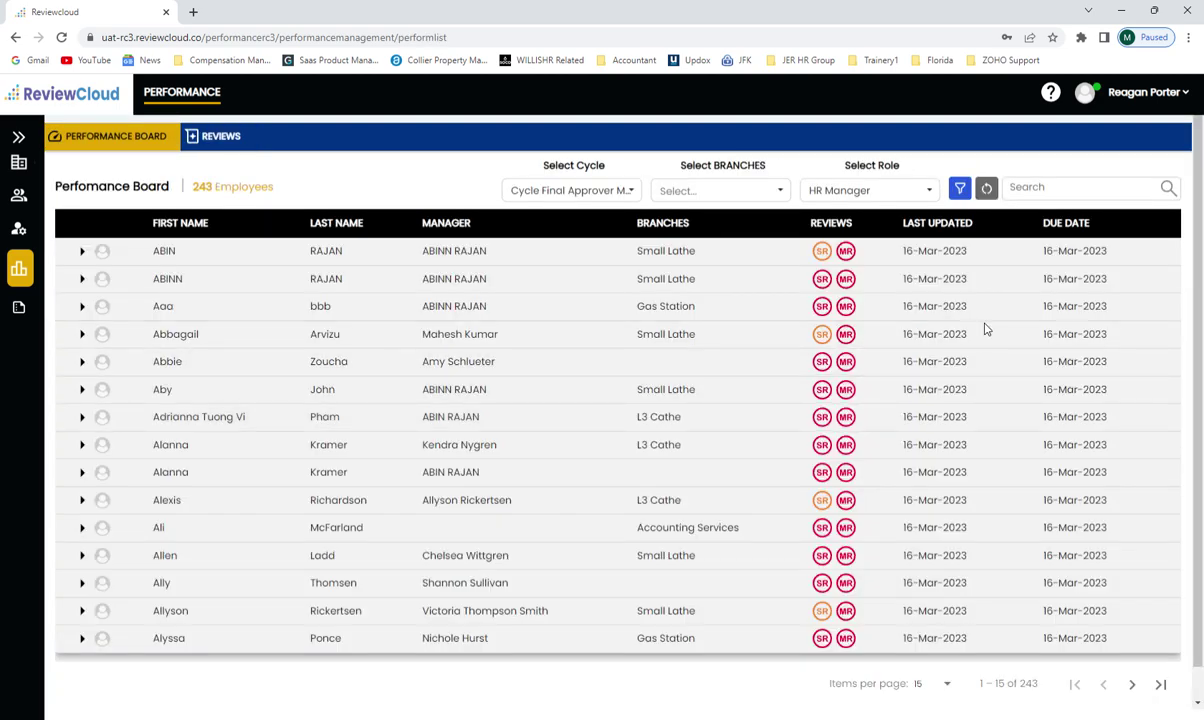
# Step: Examine the review progress details of three more employees on the Performance Board and reopen the Reviews list
pyautogui.click(1062, 364)
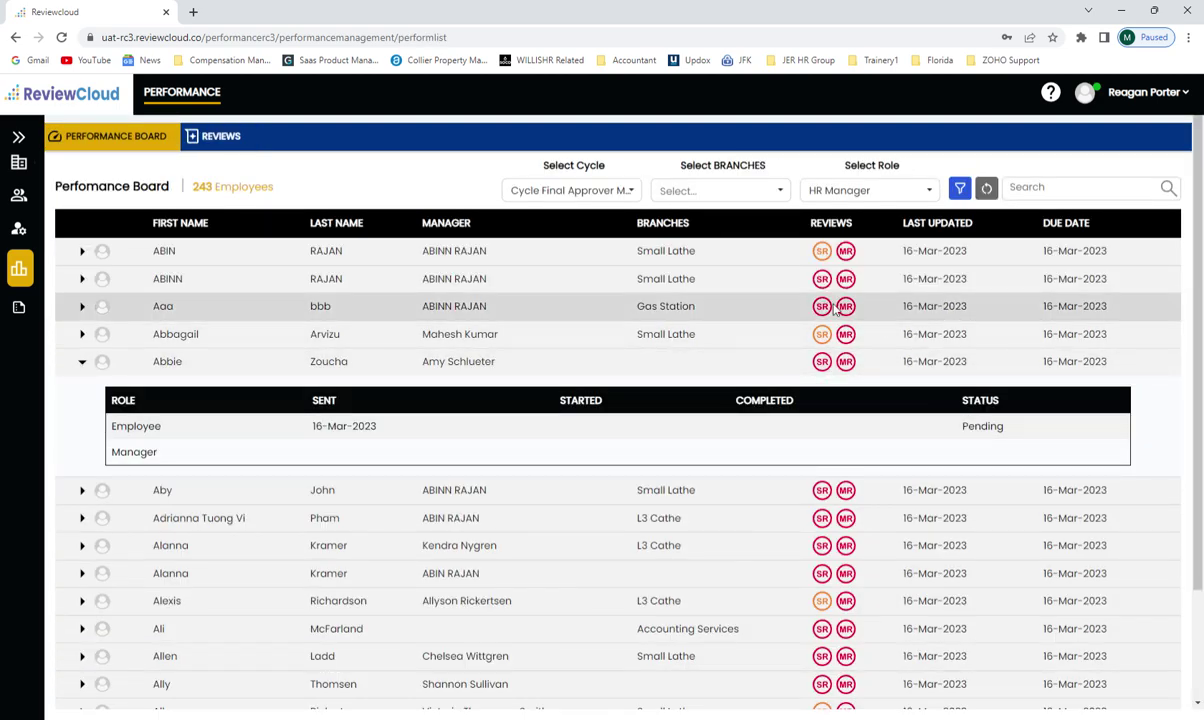
pyautogui.click(892, 306)
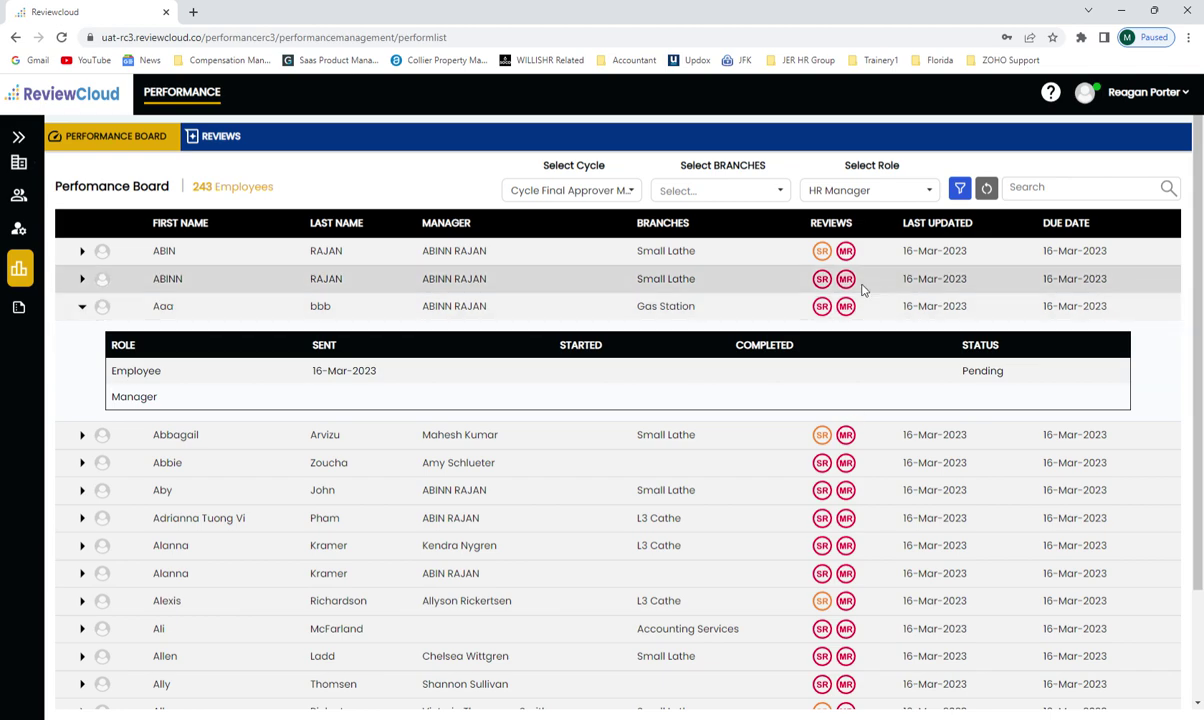
pyautogui.click(855, 312)
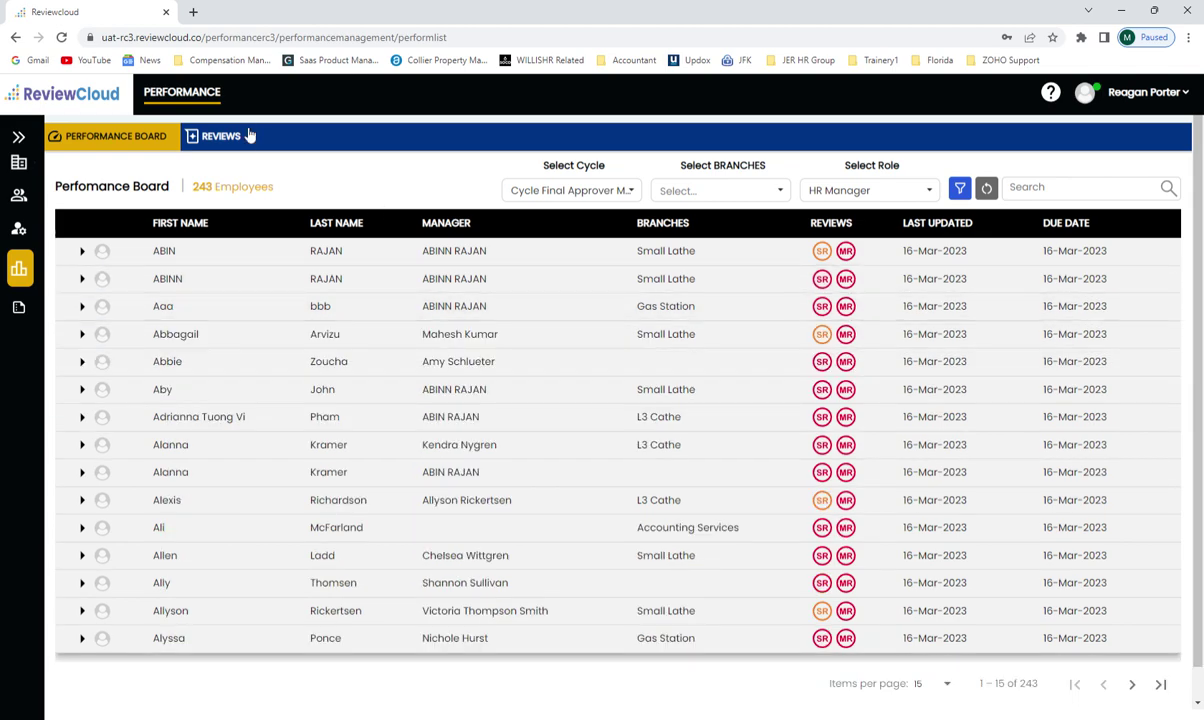
pyautogui.click(321, 500)
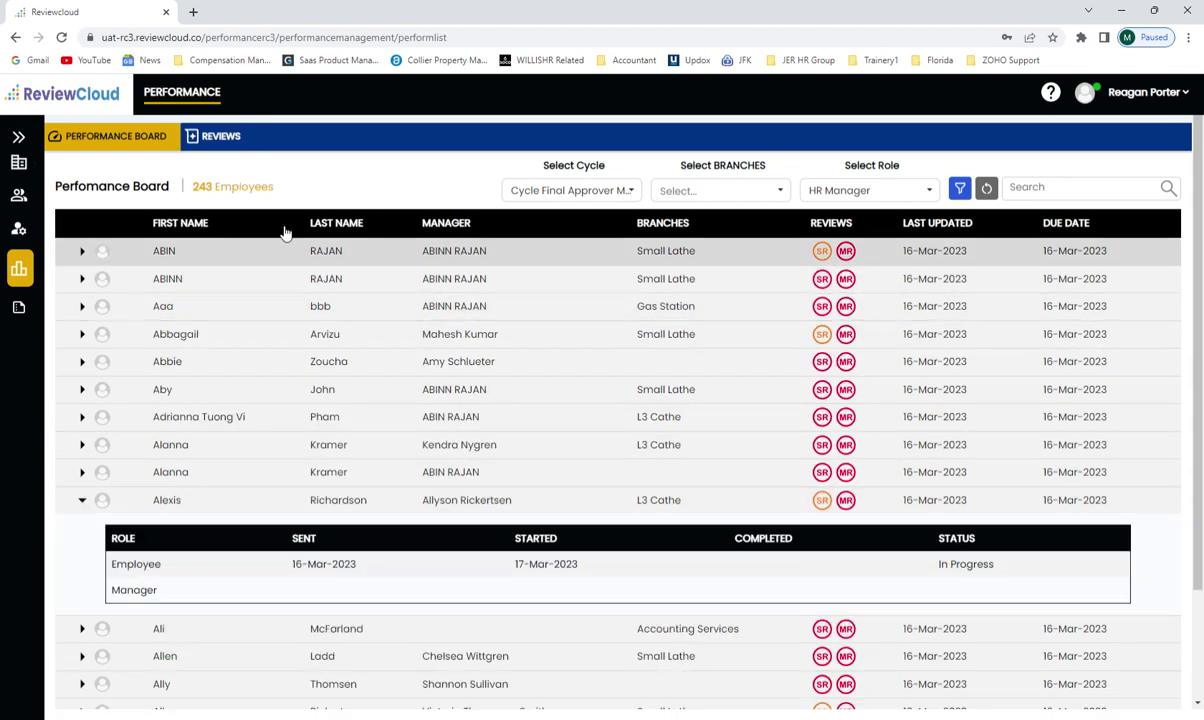
pyautogui.click(237, 140)
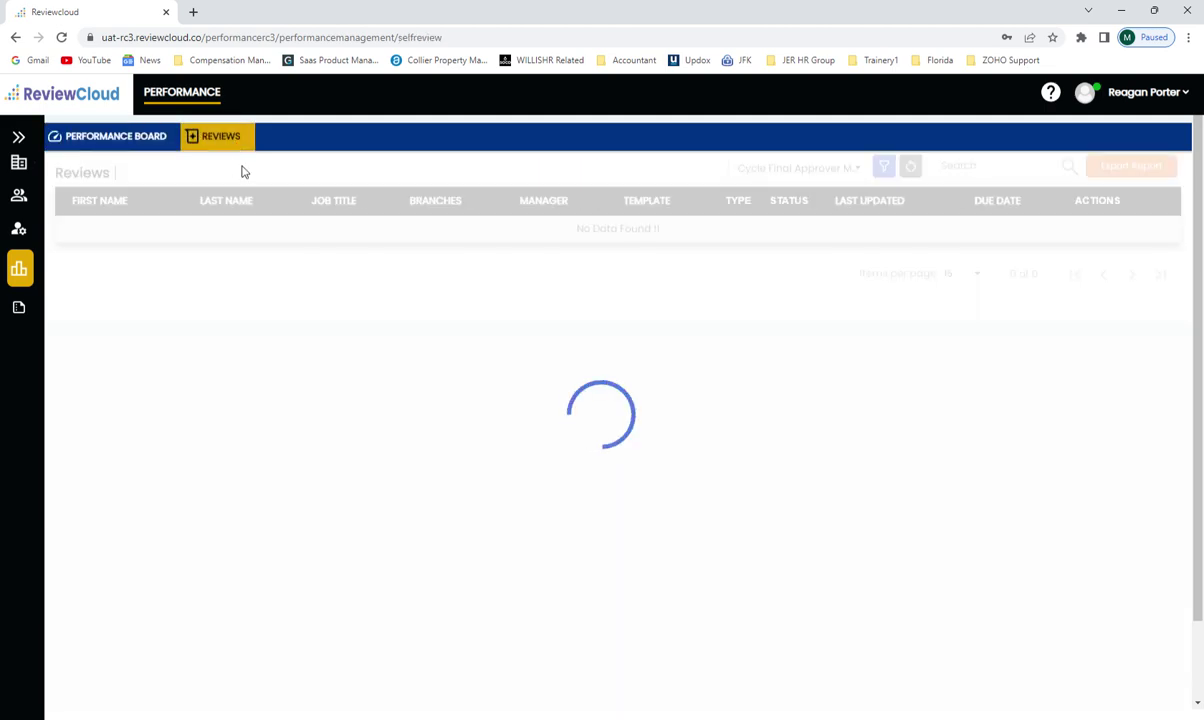
# Step: Open the Test one cycle for editing in Cycle Management under Review Settings
pyautogui.click(22, 139)
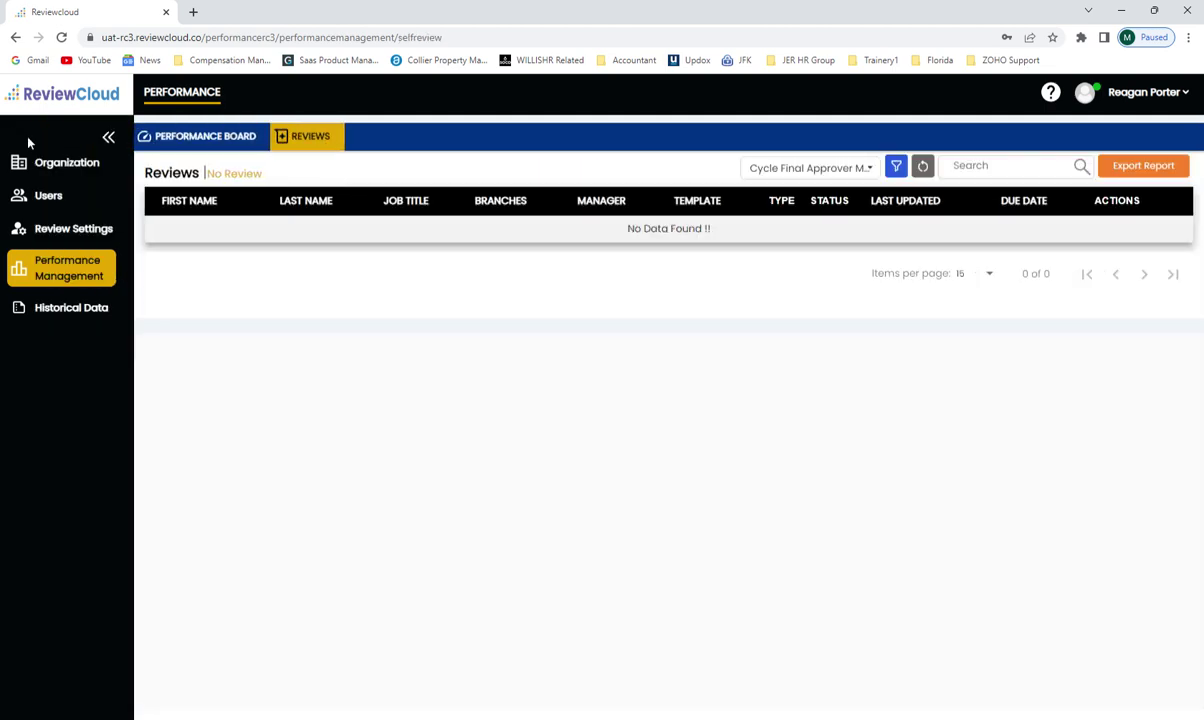
pyautogui.click(68, 232)
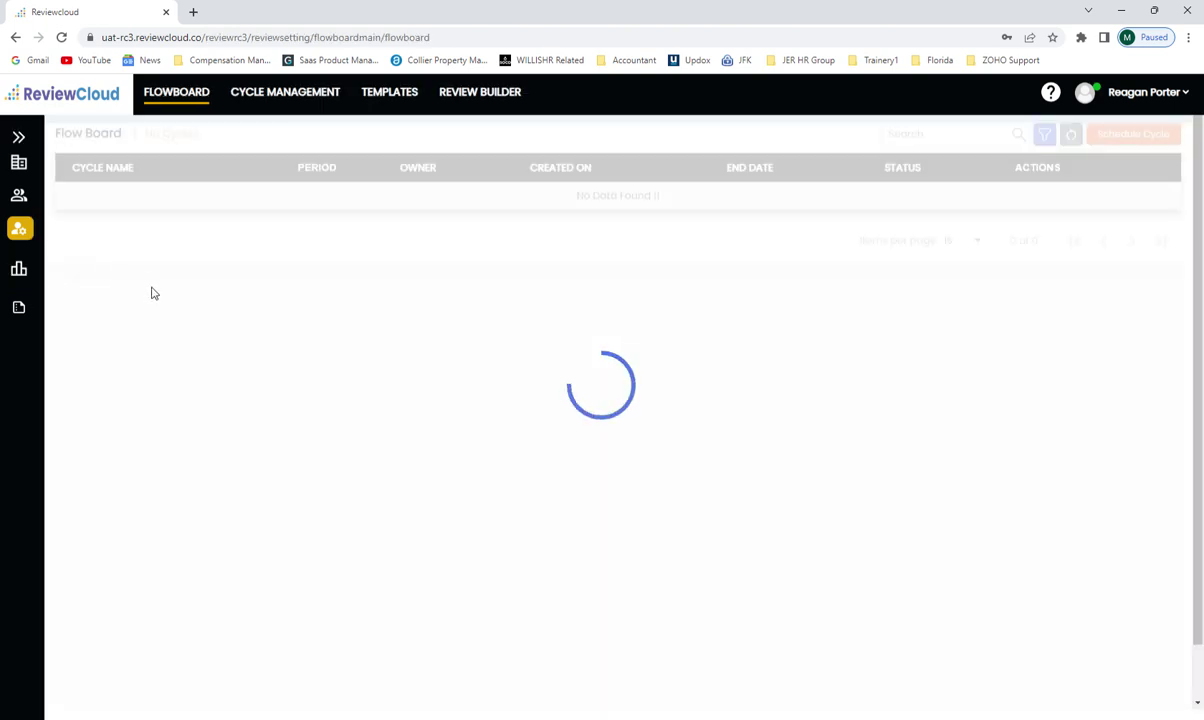
pyautogui.click(290, 92)
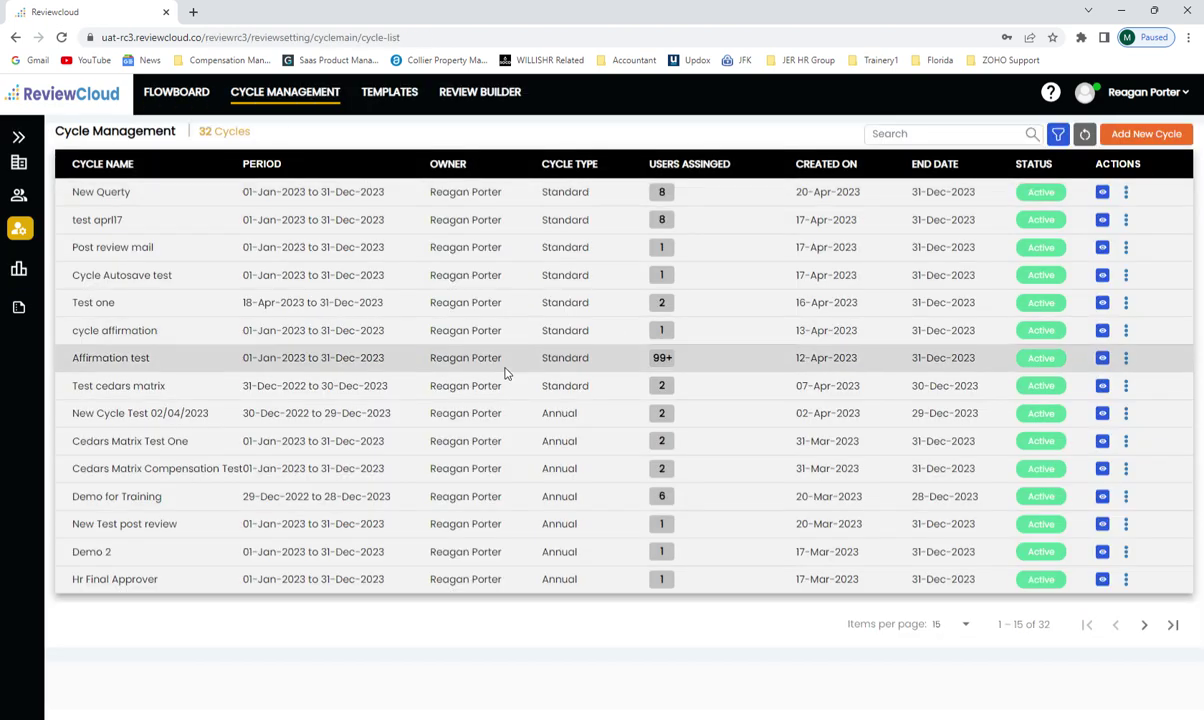
pyautogui.click(1126, 304)
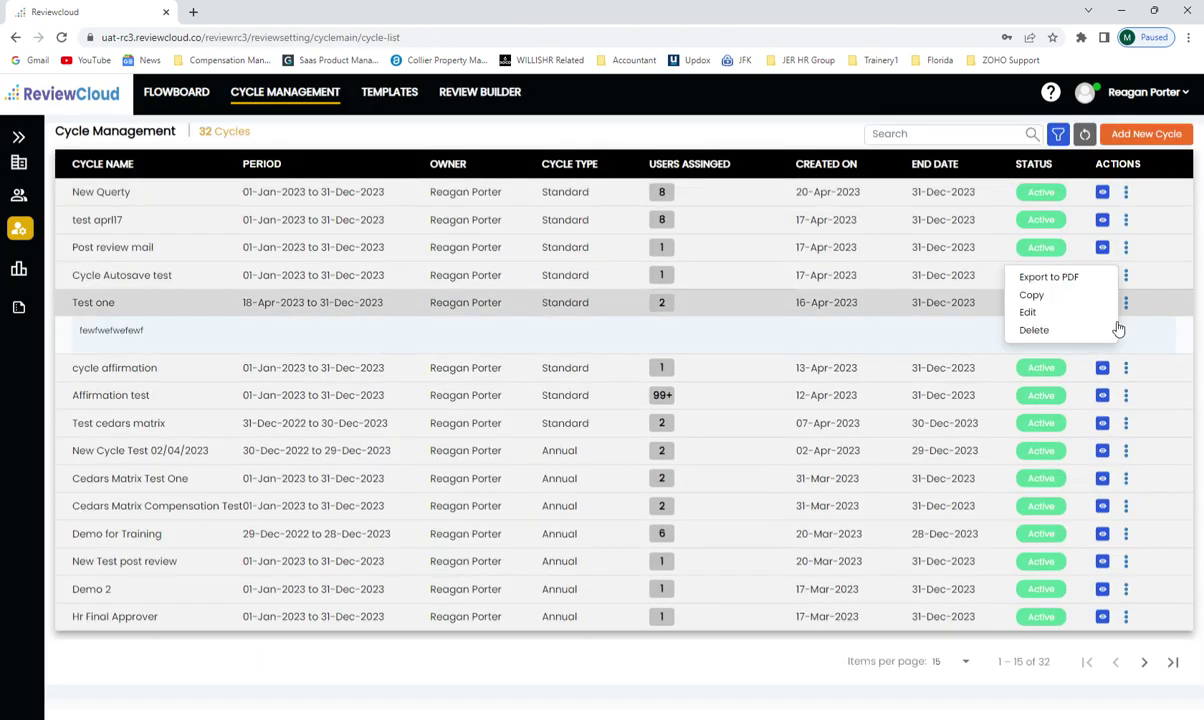
pyautogui.click(1030, 313)
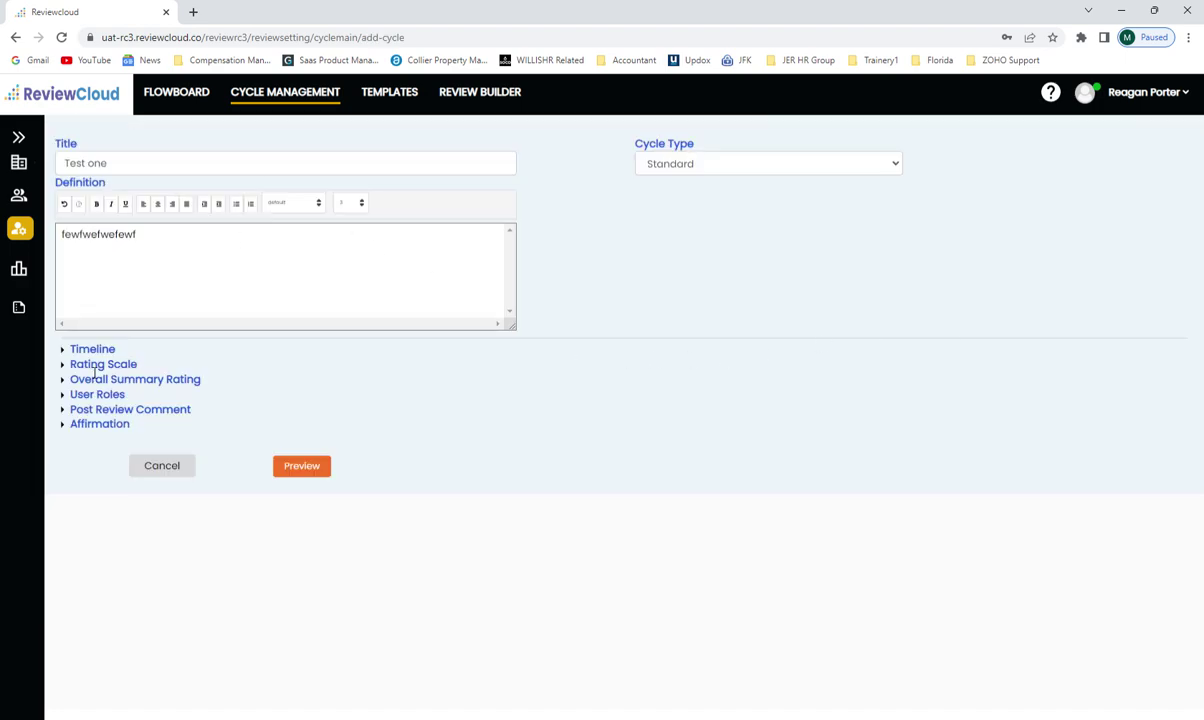
# Step: Expand and examine the Timeline, Rating Scale and Overall Summary Rating sections of the Test one cycle
pyautogui.click(63, 351)
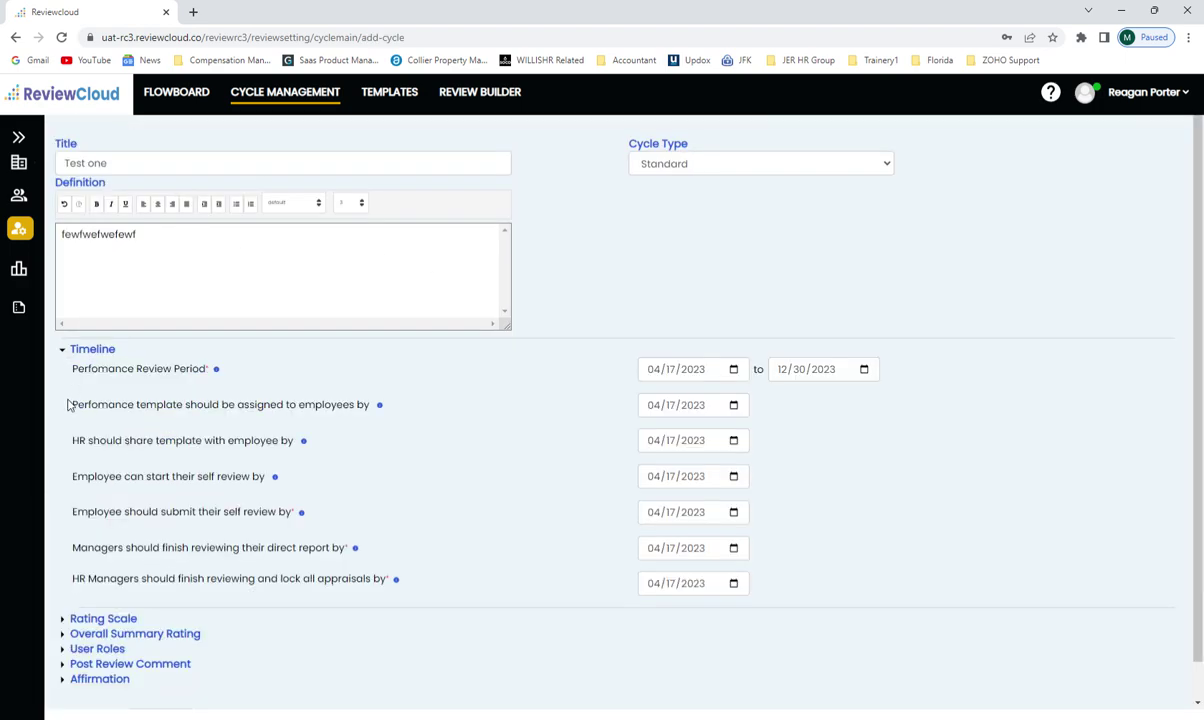
pyautogui.click(63, 620)
pyautogui.scroll(-3, 180, 540)
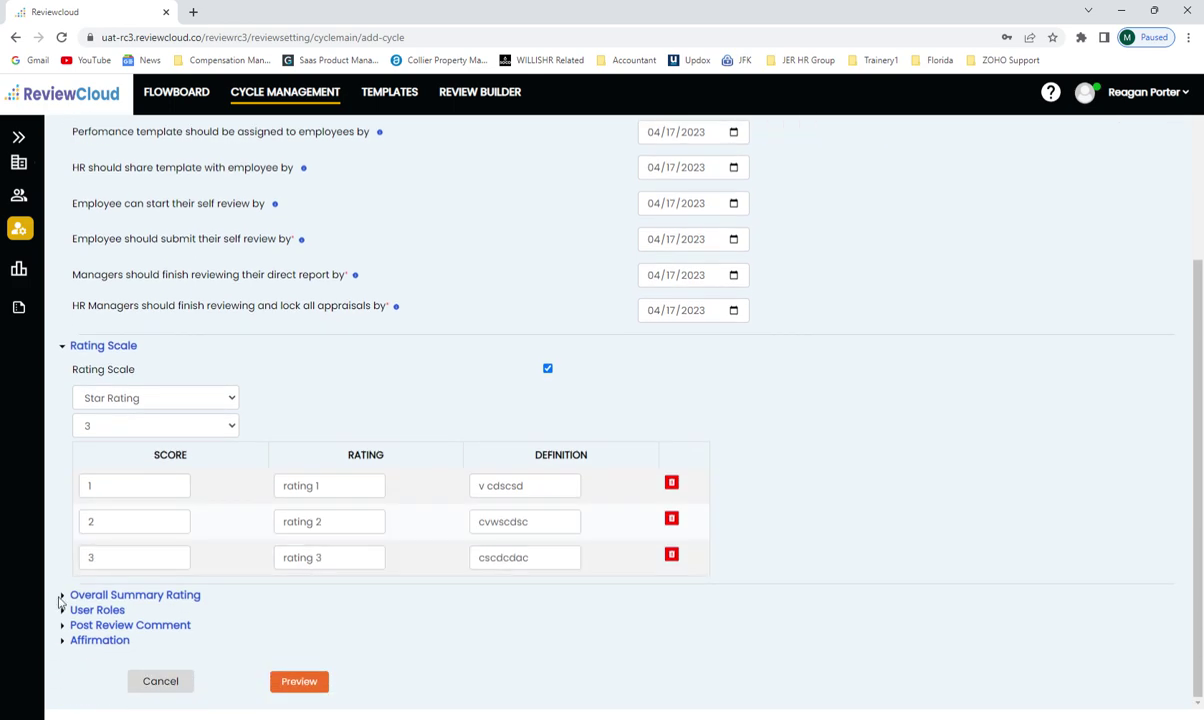
pyautogui.click(62, 602)
pyautogui.scroll(-1, 426, 530)
pyautogui.scroll(-3, 426, 530)
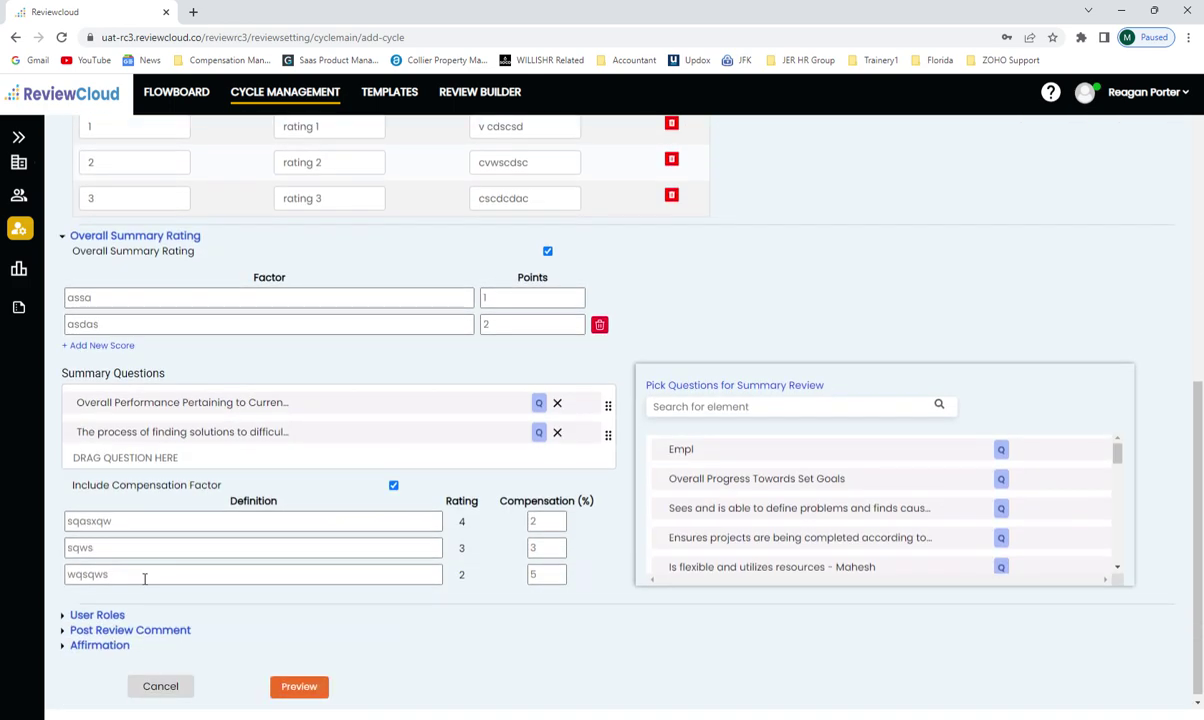
# Step: Expand and examine the User Roles, Post Review Comment and Affirmation sections of the Test one cycle
pyautogui.click(63, 616)
pyautogui.scroll(-1, 317, 570)
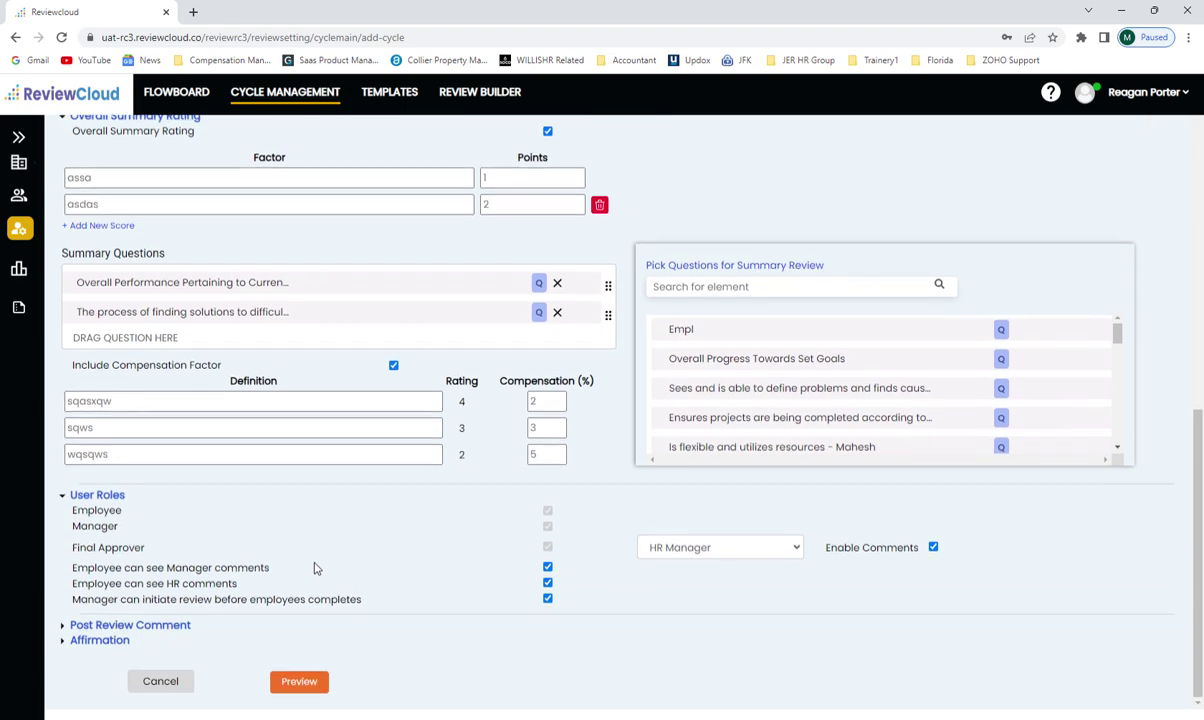
pyautogui.click(62, 625)
pyautogui.scroll(-1, 240, 612)
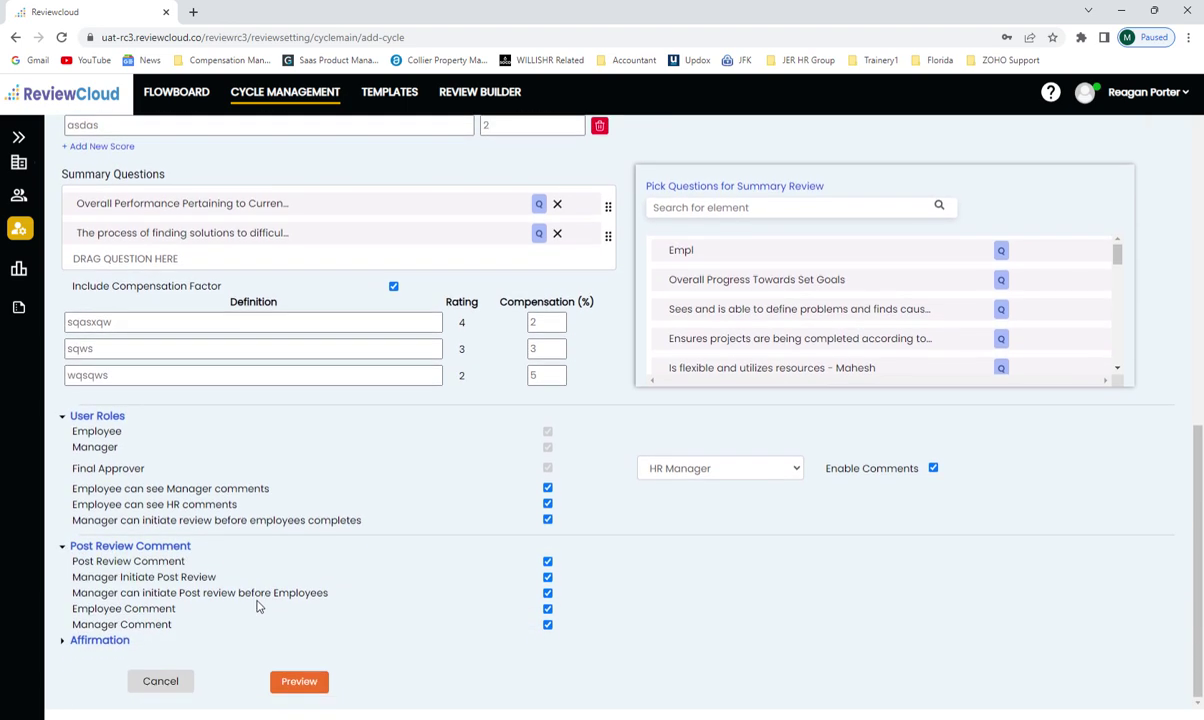
pyautogui.click(62, 640)
pyautogui.scroll(-1, 376, 578)
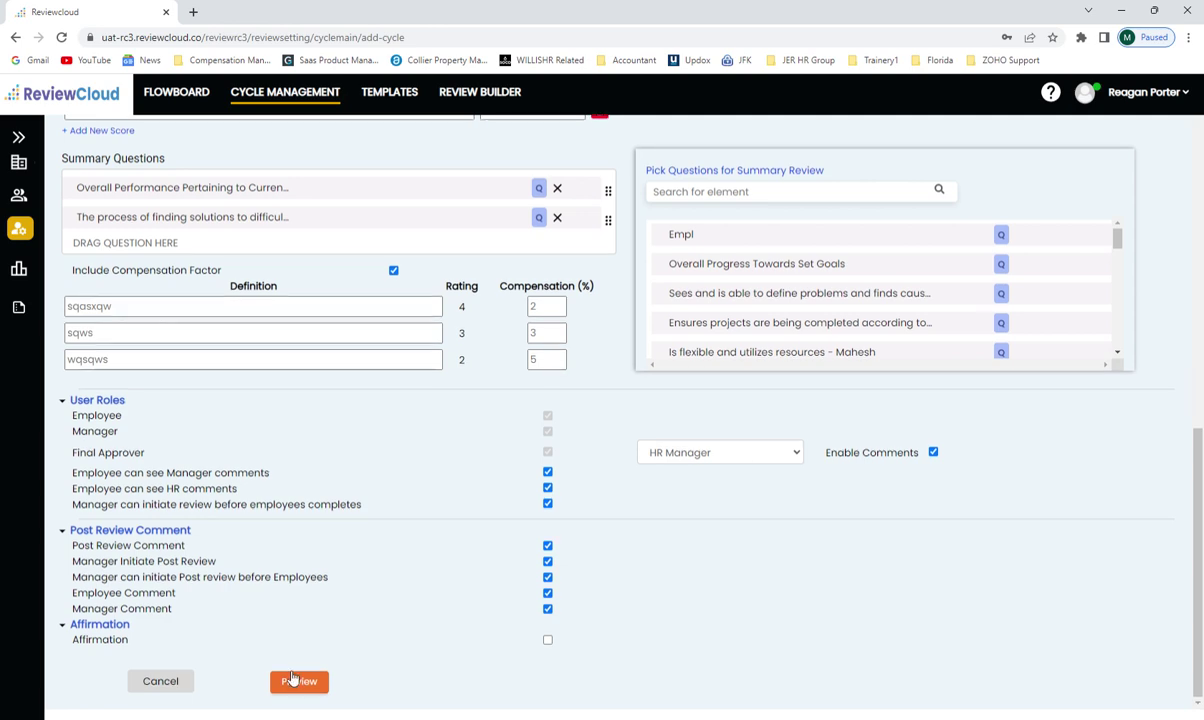
# Step: Try to preview the Test one cycle, and enable its Affirmation option
pyautogui.click(293, 680)
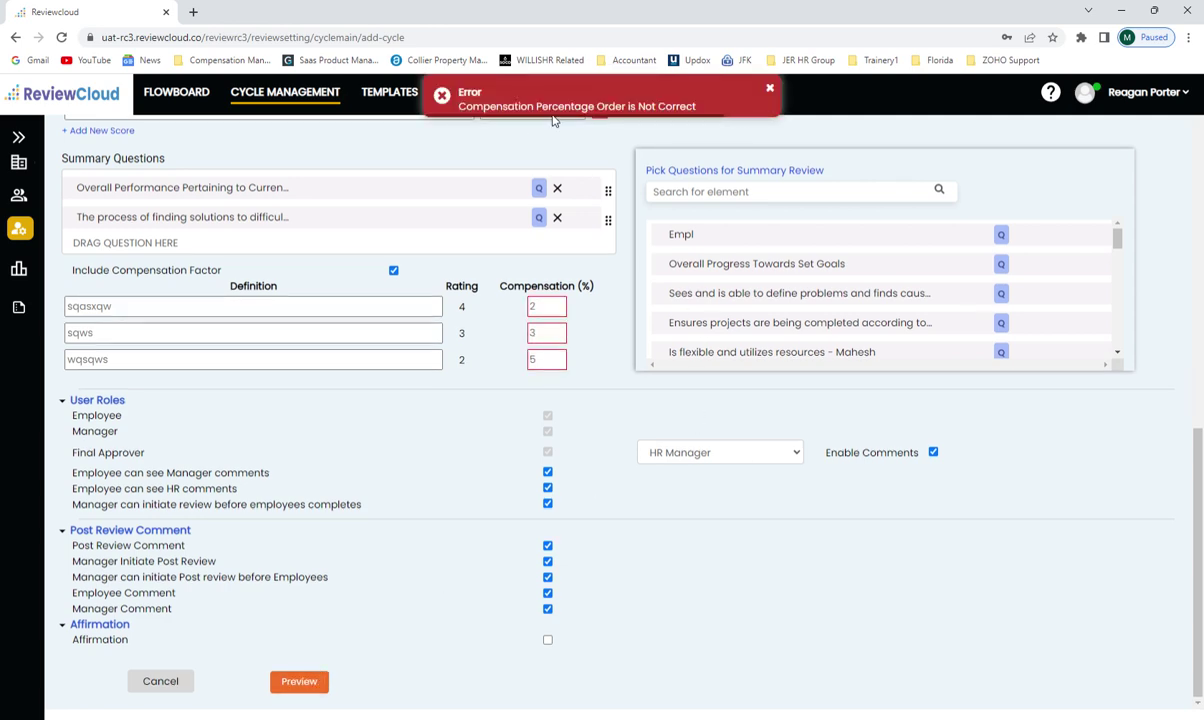
pyautogui.click(769, 88)
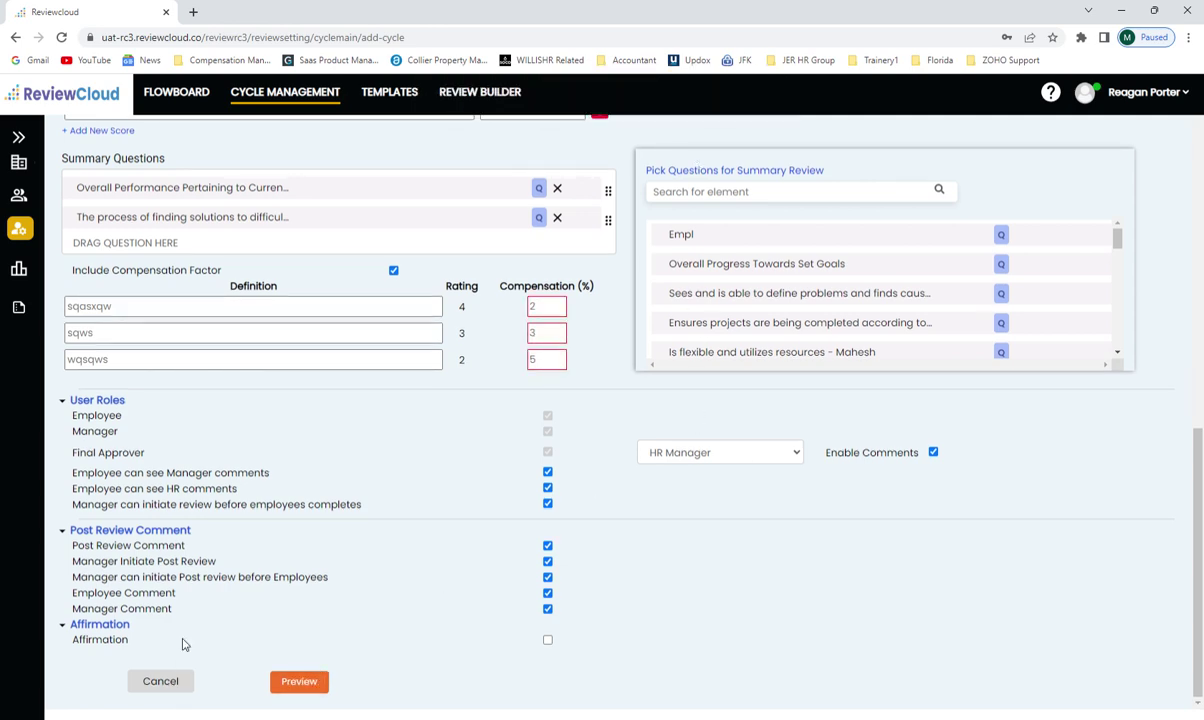
pyautogui.click(548, 641)
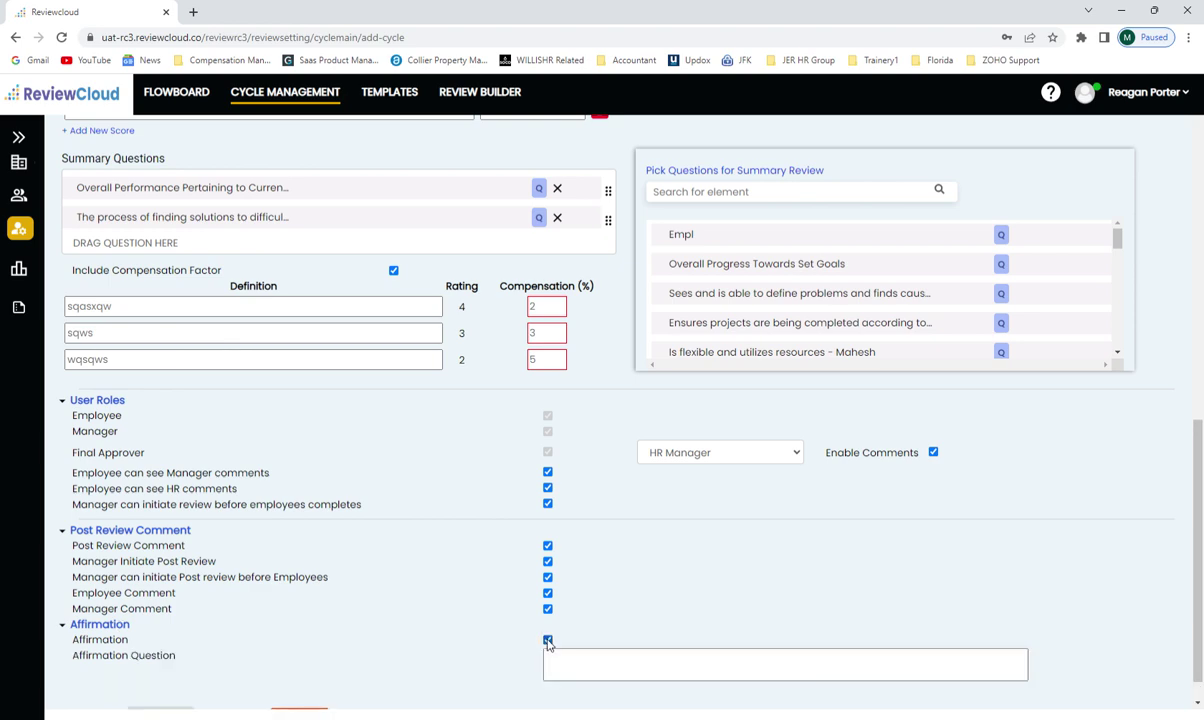